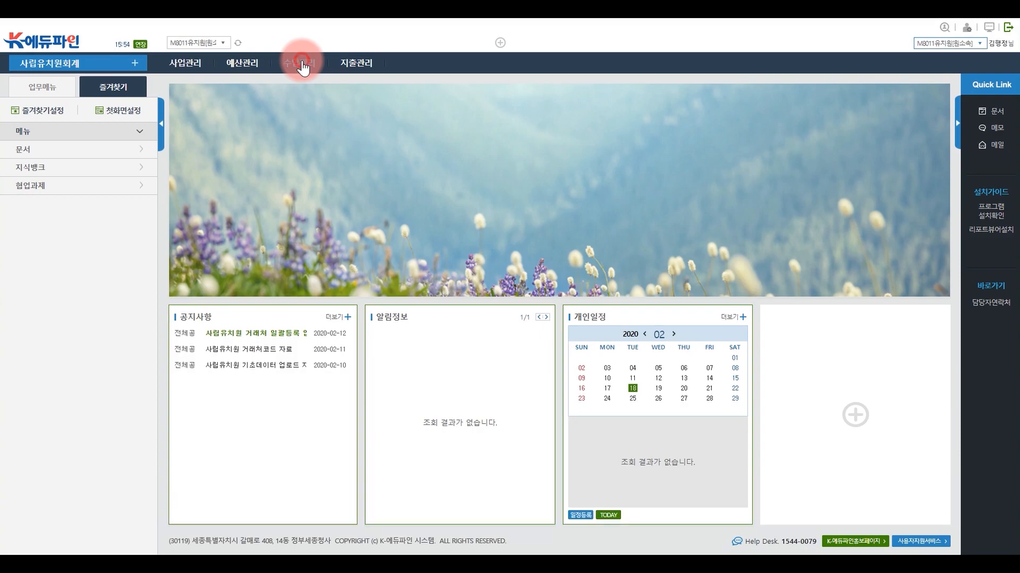
Step: Go to 수입관리 > 수납자관리 > 수납자정보관리 to show the empty 2020 payer list
{"action": "left_click", "coordinate": [299, 63]}
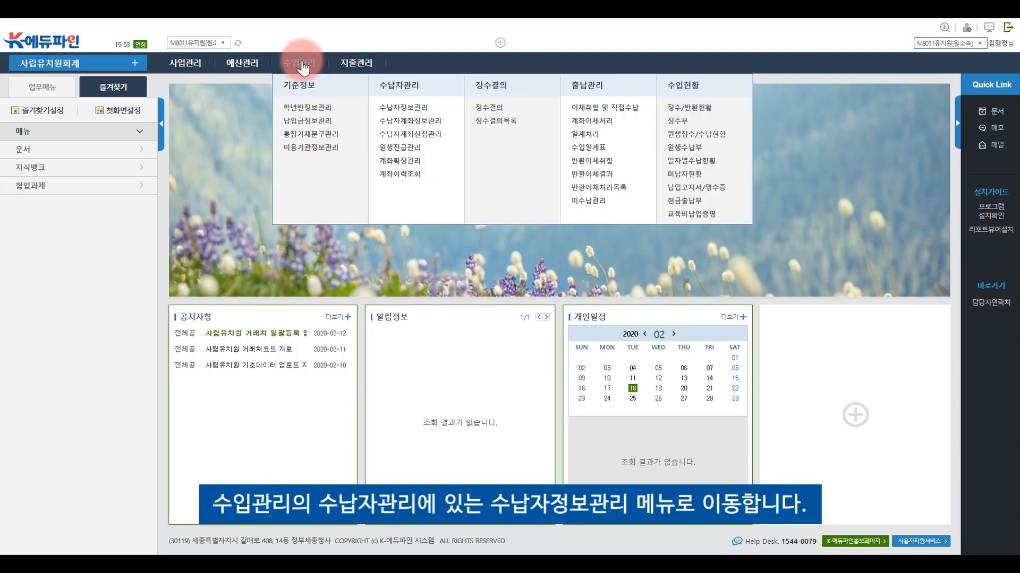
{"action": "left_click", "coordinate": [412, 109]}
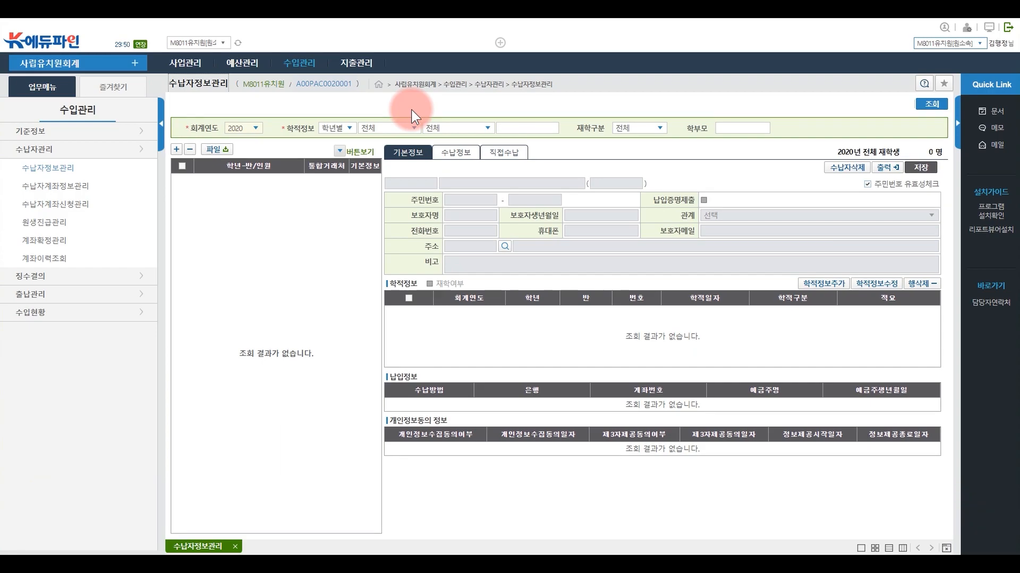
Step: Download the 유치원생추가.xls template from the 엑셀등록 popup via 서식다운로드 and open it in Excel
{"action": "left_click", "coordinate": [340, 152]}
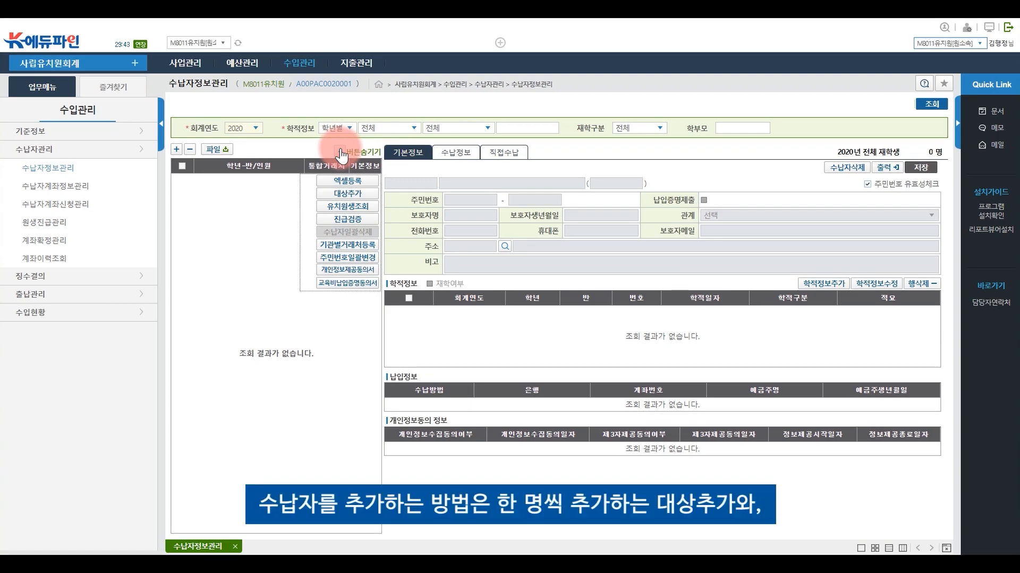
{"action": "left_click", "coordinate": [365, 181]}
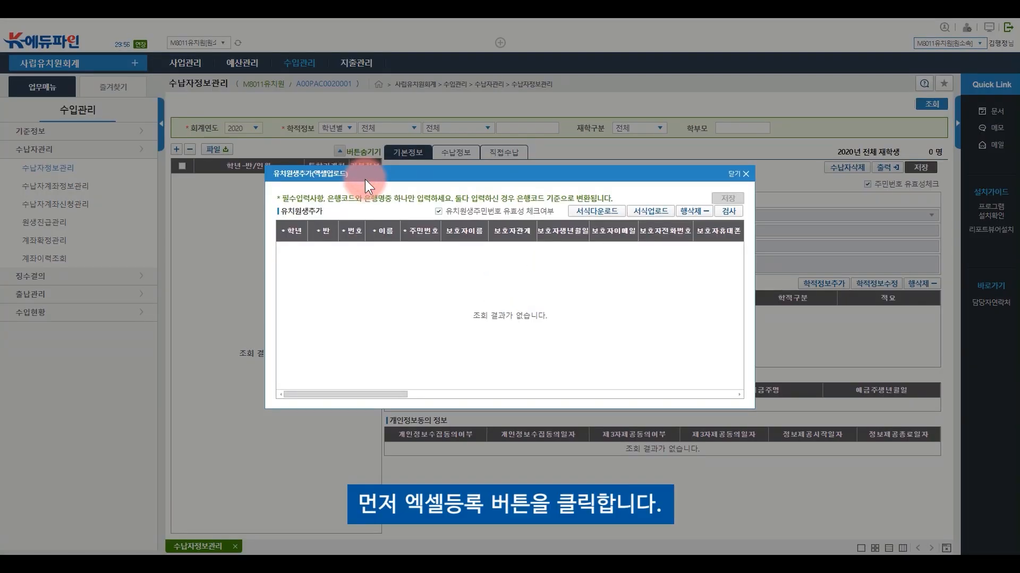
{"action": "left_click", "coordinate": [619, 213]}
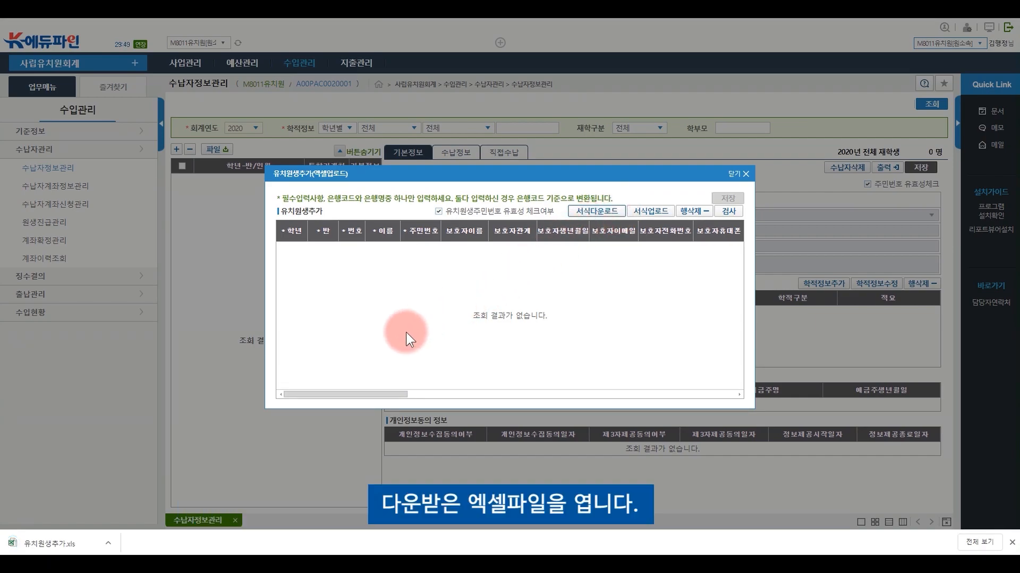
{"action": "left_click", "coordinate": [75, 539]}
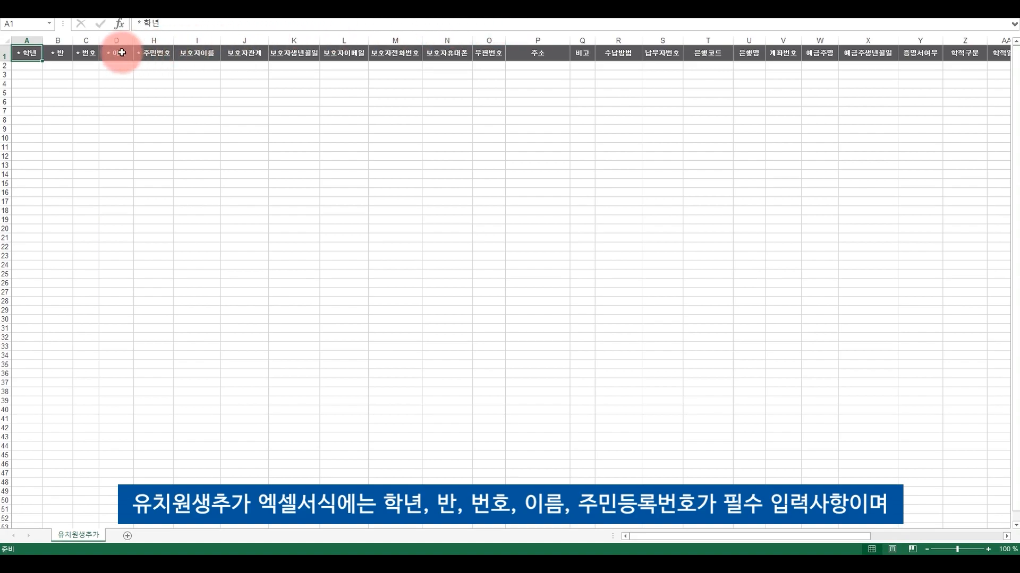
Step: Paste the student rows for 학년, 반, 번호, 이름 and 주민번호 into the template starting at cell A2
{"action": "left_click_drag", "start_coordinate": [32, 61], "coordinate": [164, 53]}
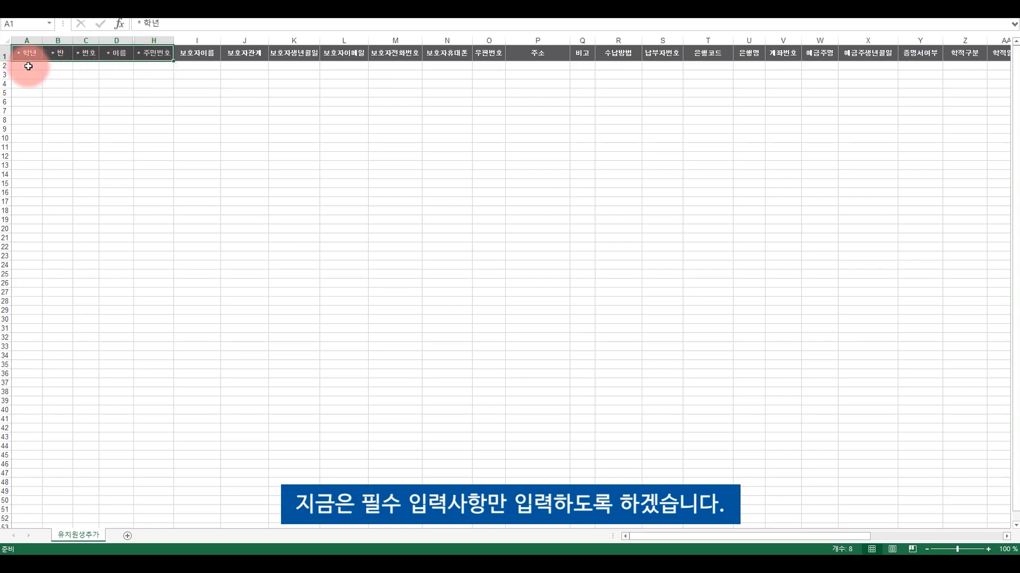
{"action": "left_click", "coordinate": [27, 66]}
{"action": "key", "text": "ctrl+v"}
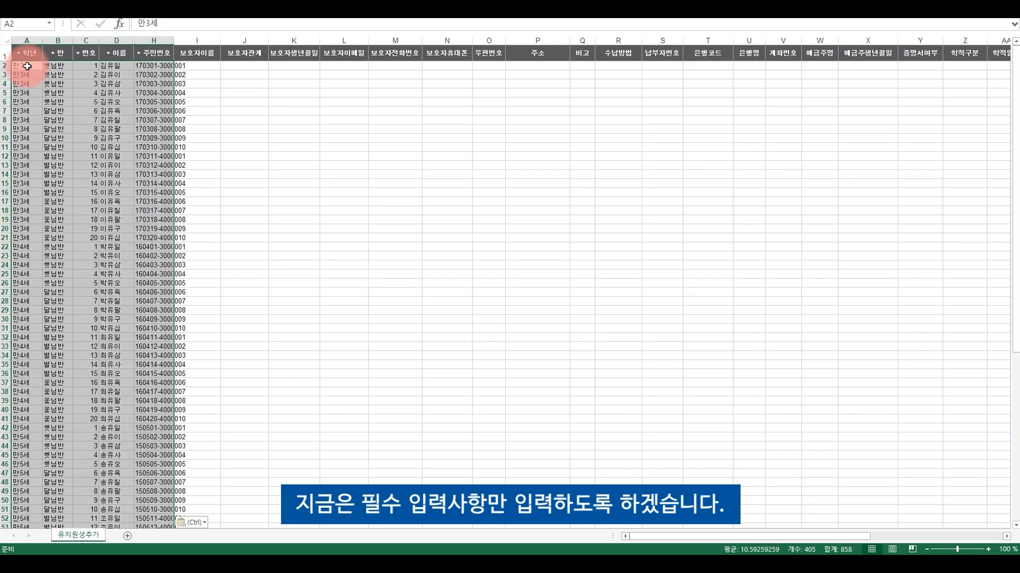
{"action": "left_click", "coordinate": [79, 74]}
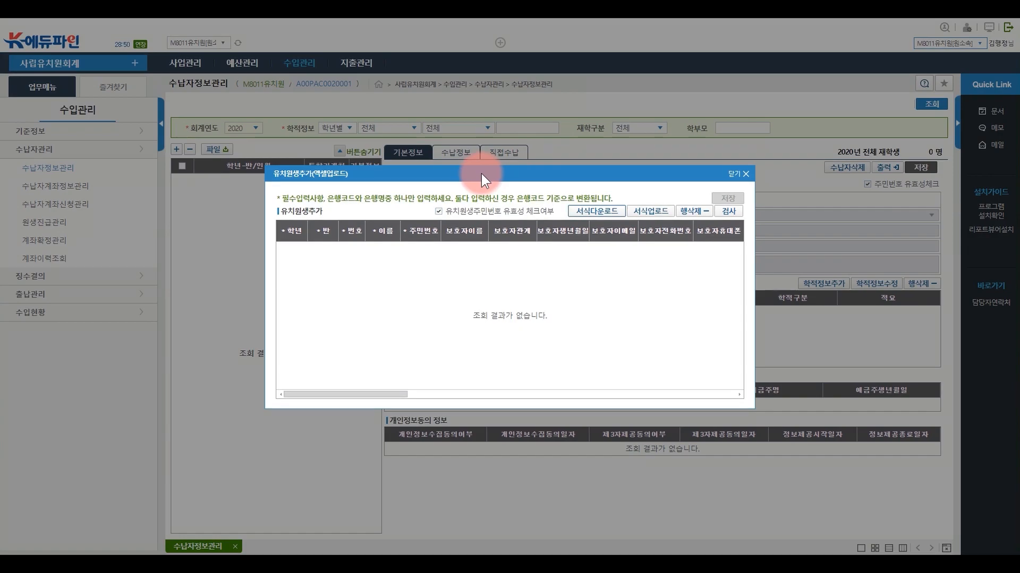
Step: Upload the filled 유치원생추가 file through 서식업로드 and run 검사 on its student rows
{"action": "left_click", "coordinate": [658, 214]}
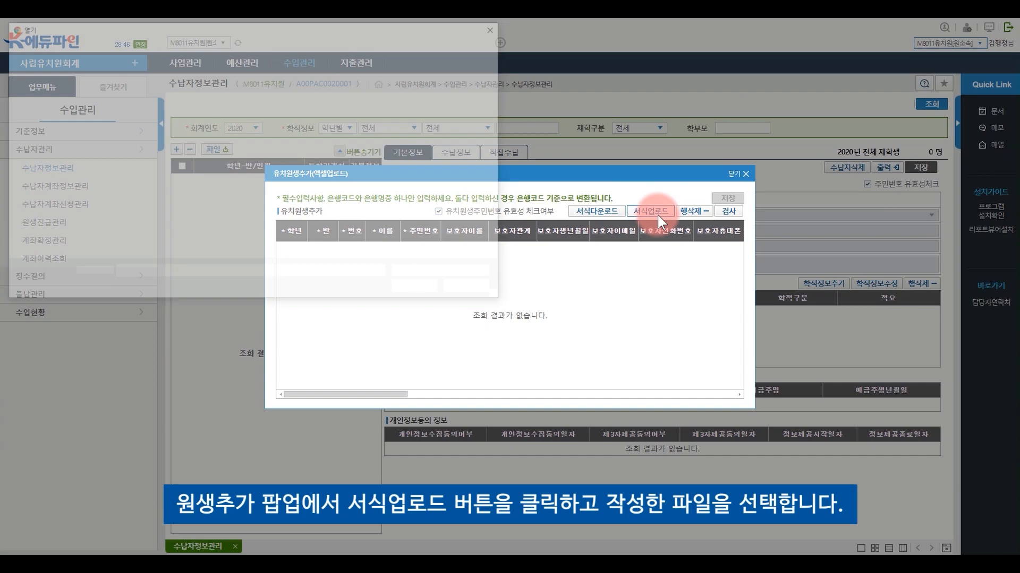
{"action": "left_click", "coordinate": [109, 105]}
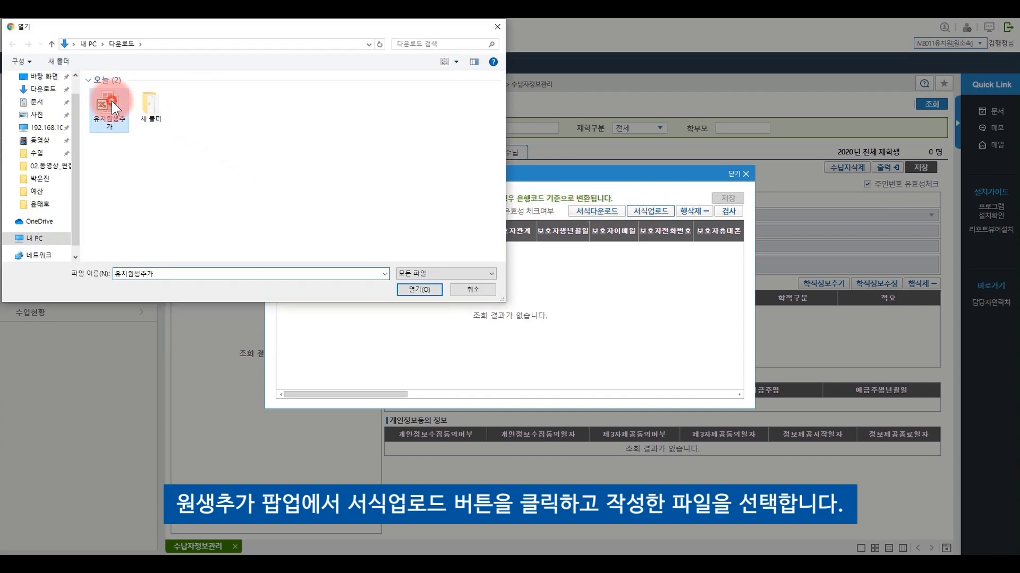
{"action": "left_click", "coordinate": [425, 288]}
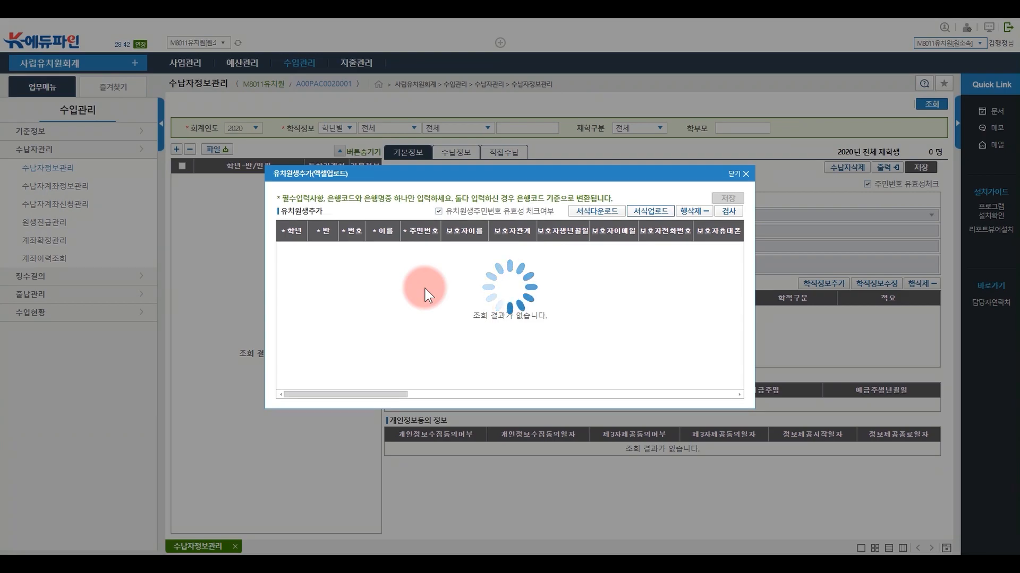
{"action": "left_click", "coordinate": [729, 212]}
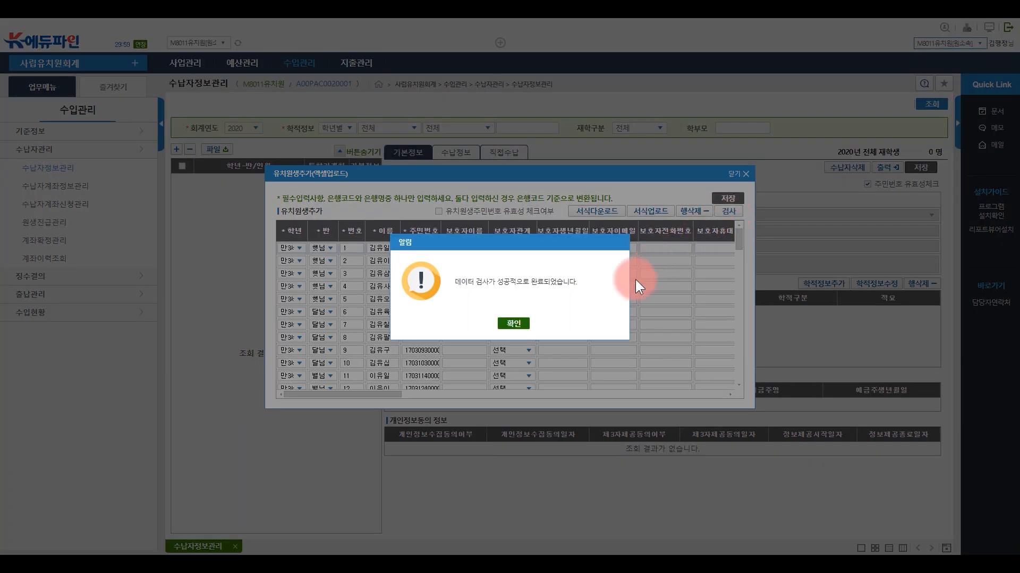
Step: Attempt to save the uploaded students, which raises a duplicate number-19 student warning
{"action": "left_click", "coordinate": [514, 324]}
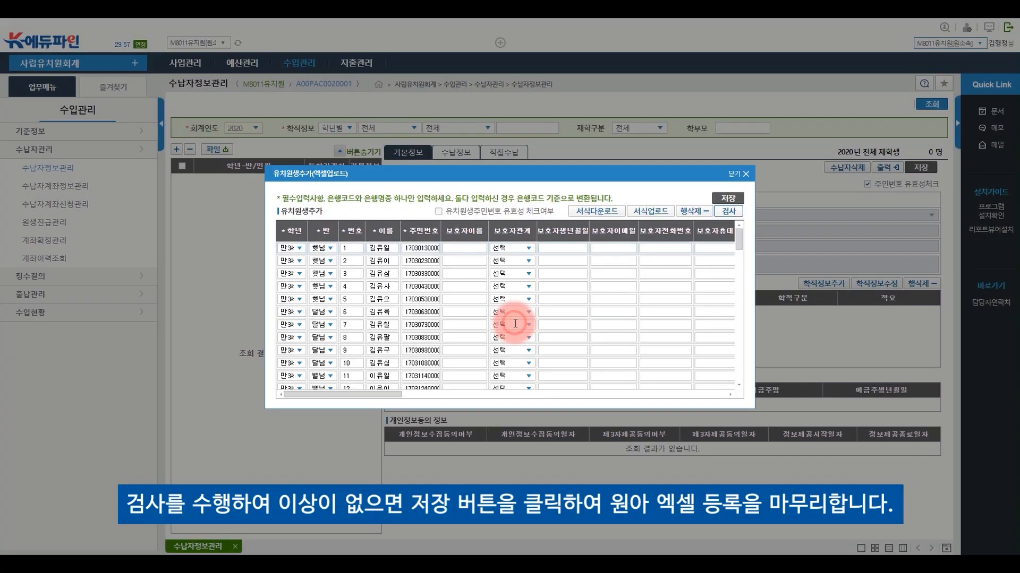
{"action": "left_click", "coordinate": [729, 198]}
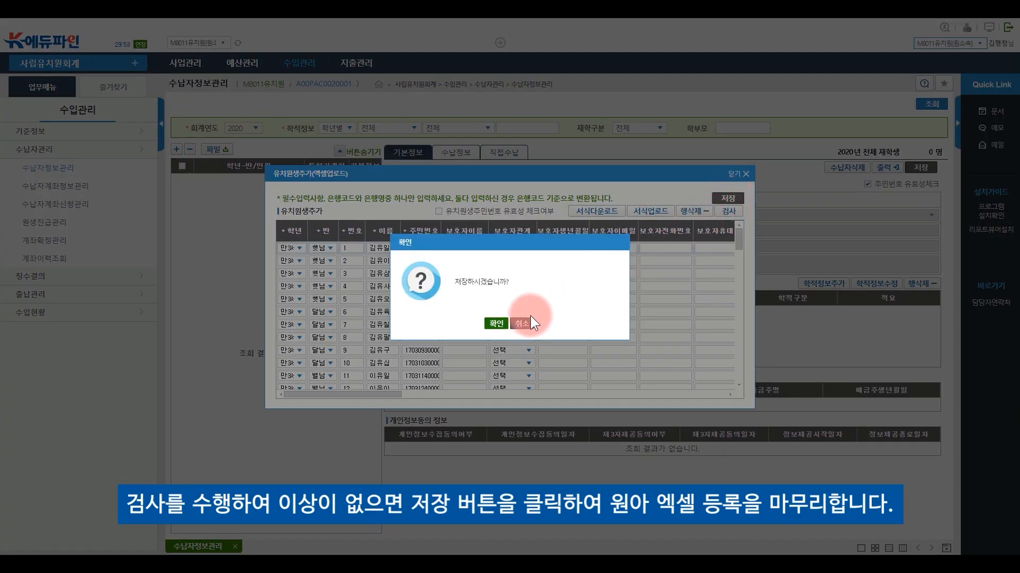
{"action": "left_click", "coordinate": [495, 324]}
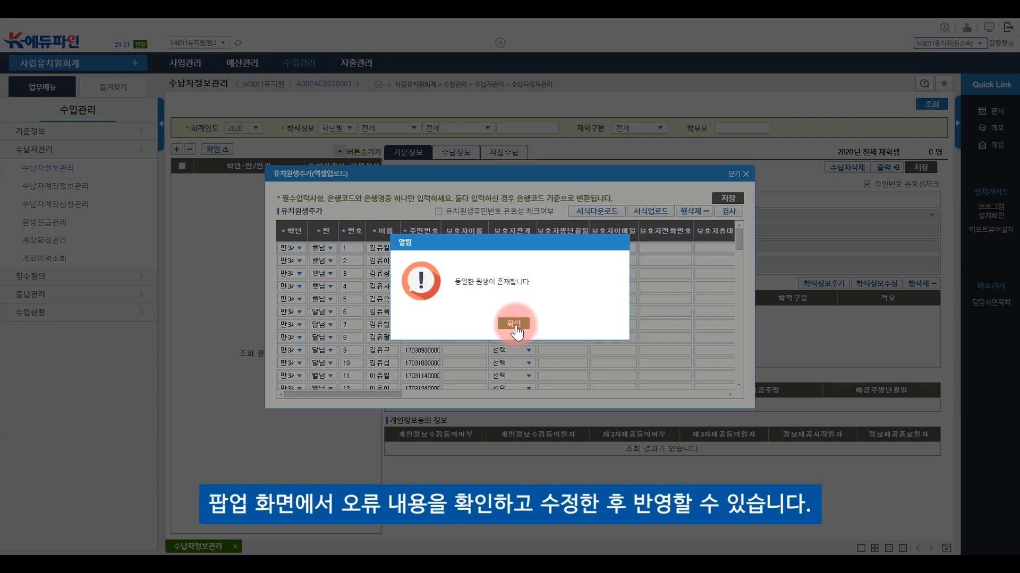
{"action": "left_click", "coordinate": [514, 324]}
Step: Delete the two duplicated number-19 student rows with 행삭제
{"action": "scroll", "coordinate": [509, 347], "scroll_direction": "down", "scroll_amount": 5}
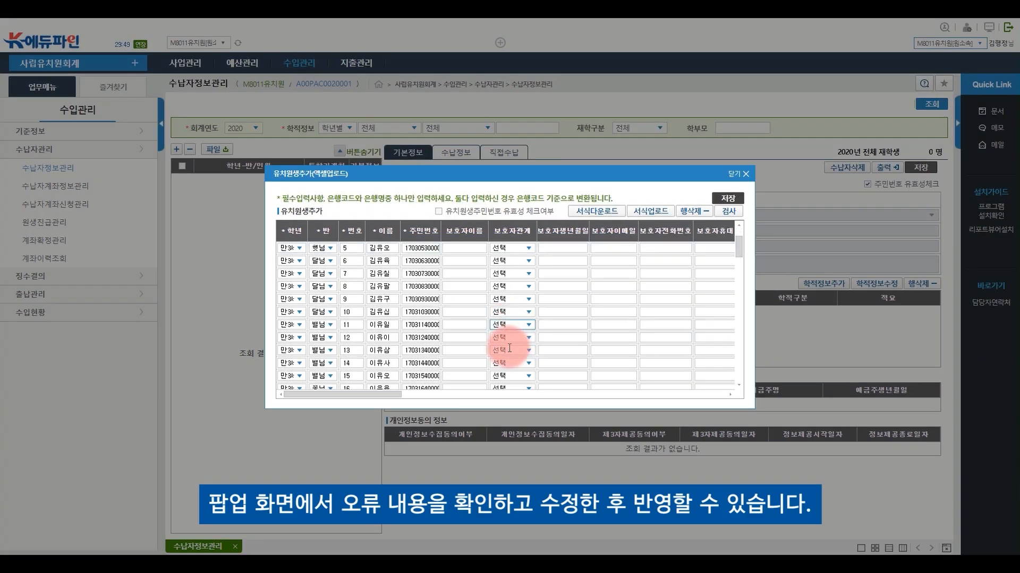
{"action": "scroll", "coordinate": [510, 348], "scroll_direction": "down", "scroll_amount": 15}
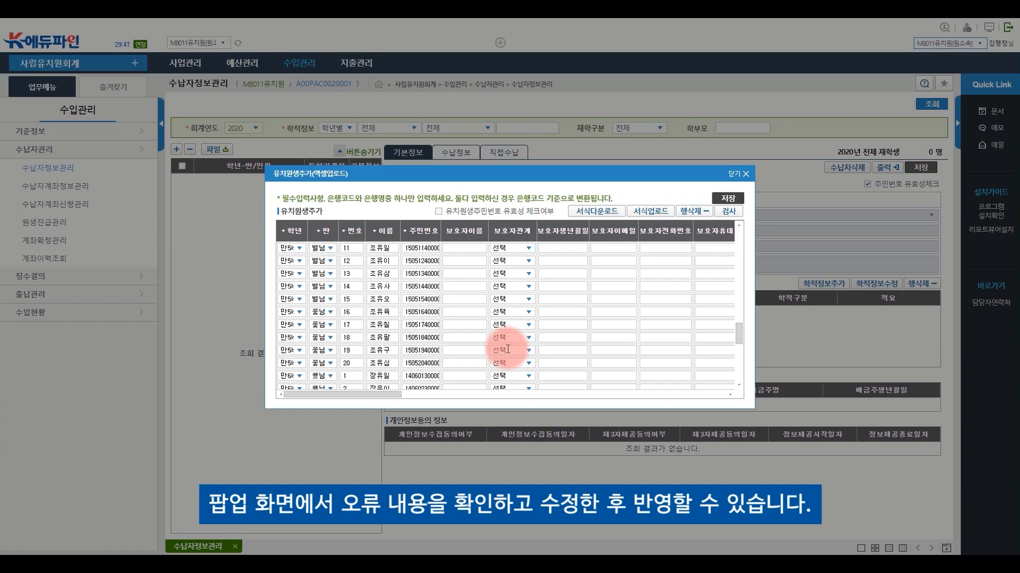
{"action": "scroll", "coordinate": [509, 357], "scroll_direction": "down", "scroll_amount": 2}
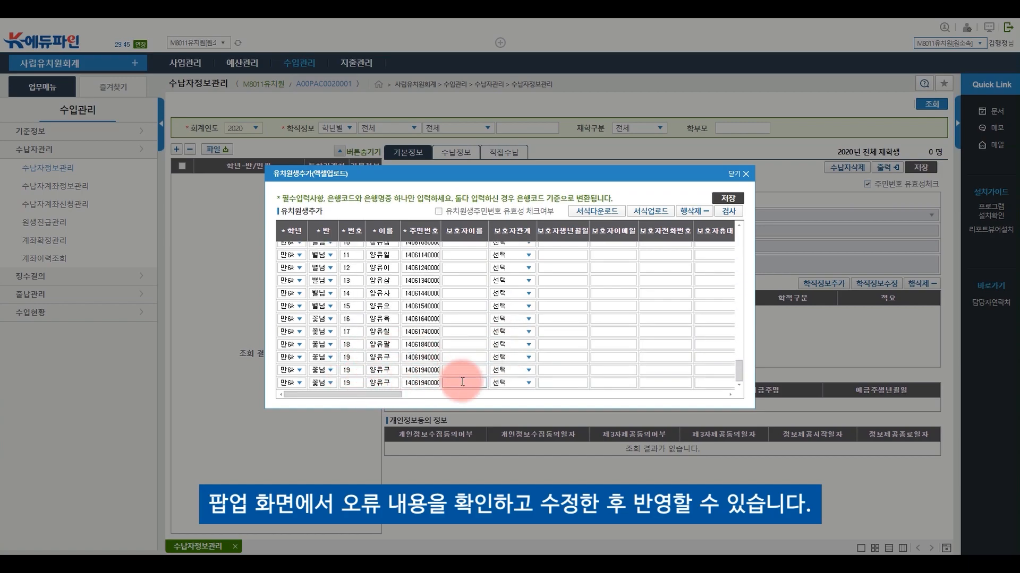
{"action": "left_click", "coordinate": [690, 212]}
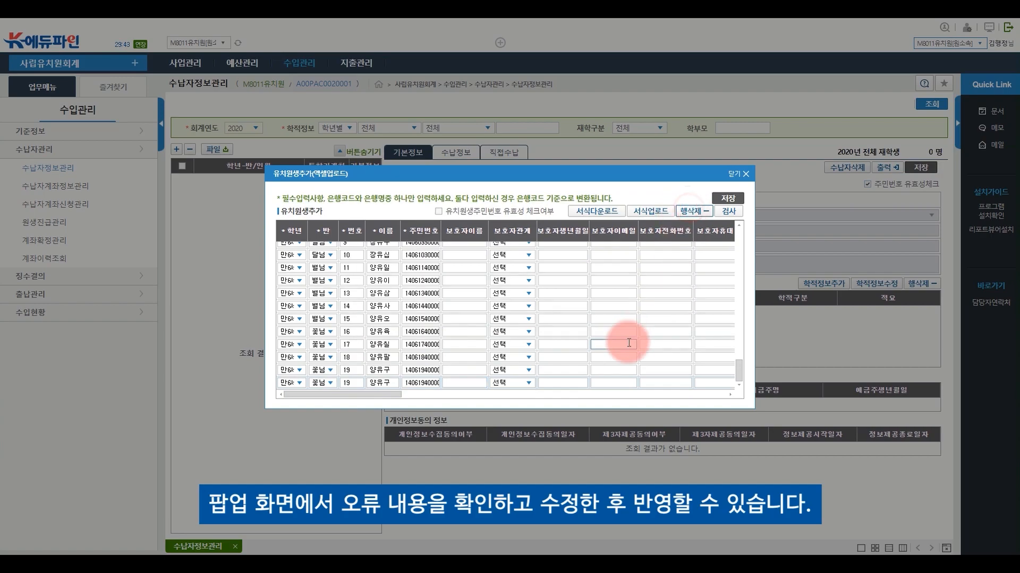
{"action": "left_click", "coordinate": [691, 211]}
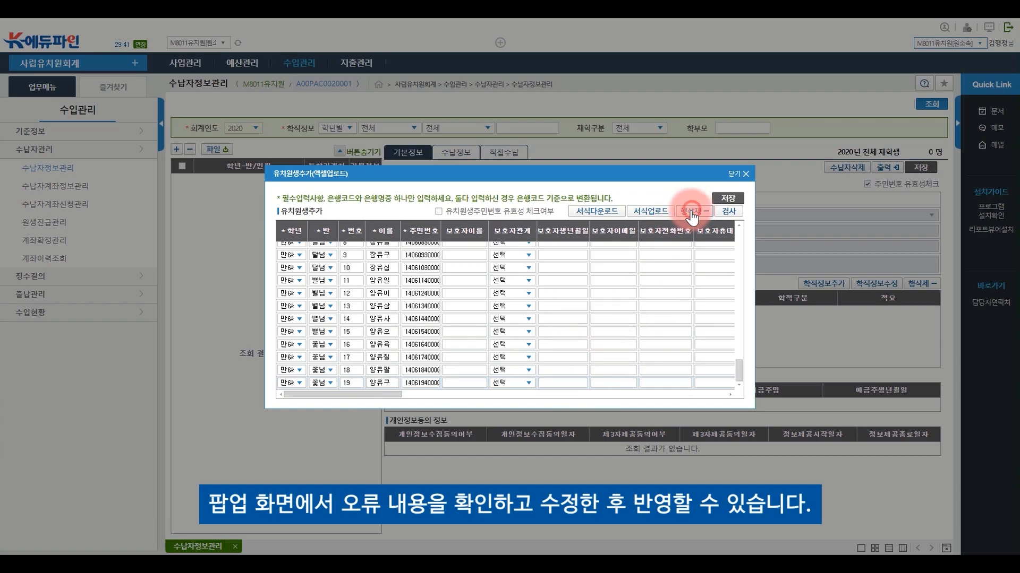
{"action": "left_click", "coordinate": [573, 383]}
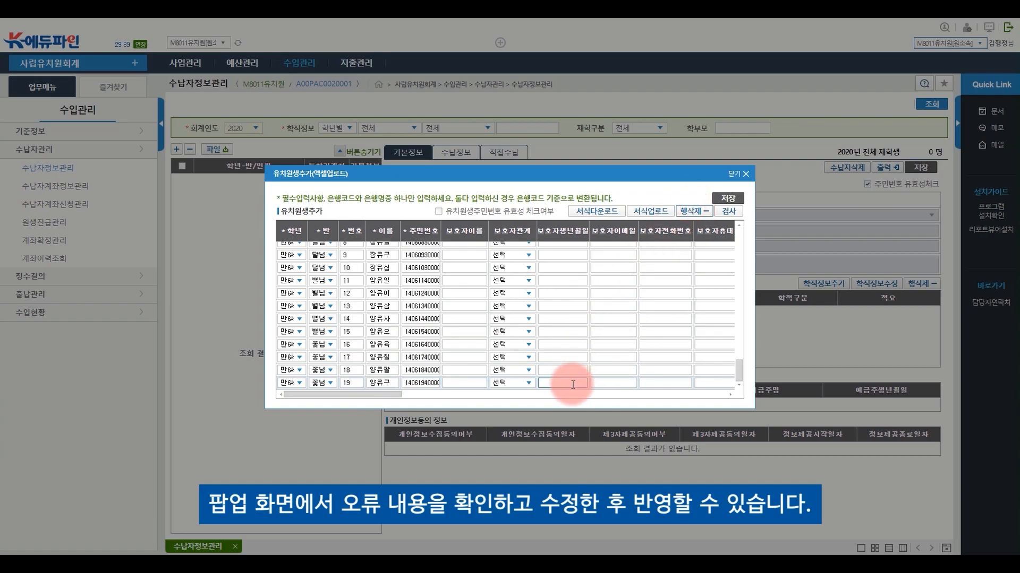
Step: Re-run 검사 on the corrected rows and save the student list, confirming the save
{"action": "left_click", "coordinate": [727, 212]}
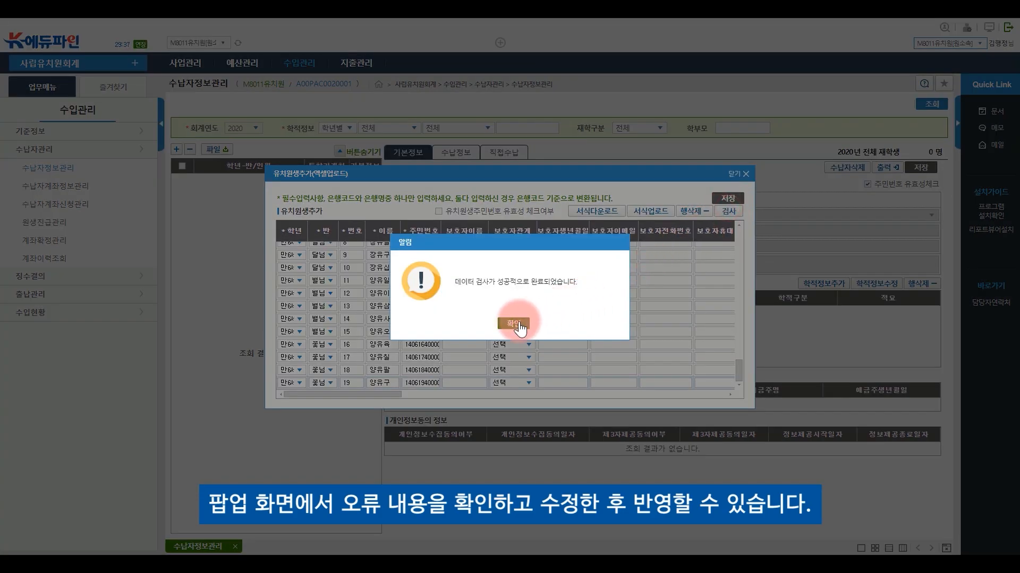
{"action": "left_click", "coordinate": [513, 324]}
{"action": "left_click", "coordinate": [728, 198]}
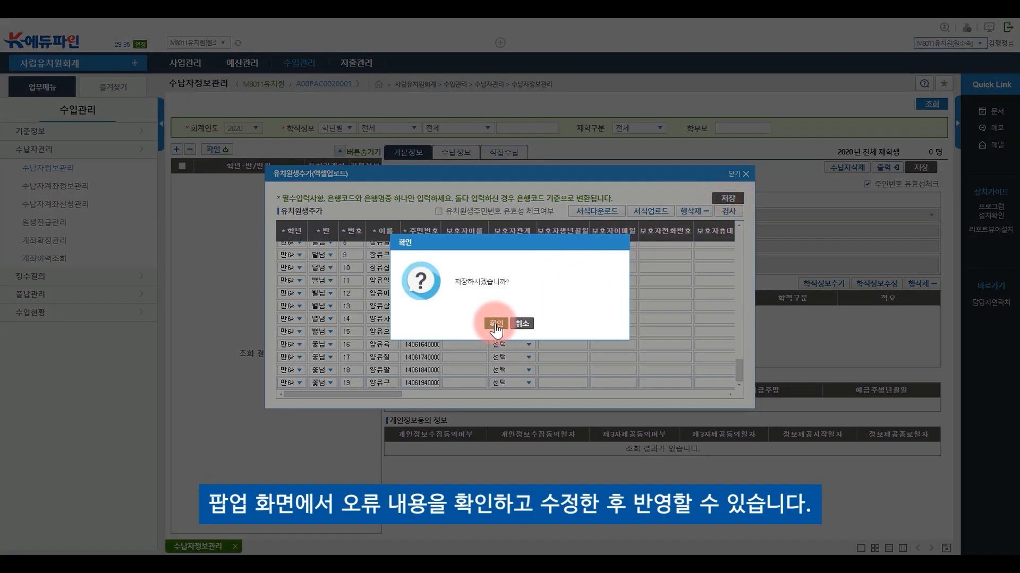
{"action": "left_click", "coordinate": [495, 325]}
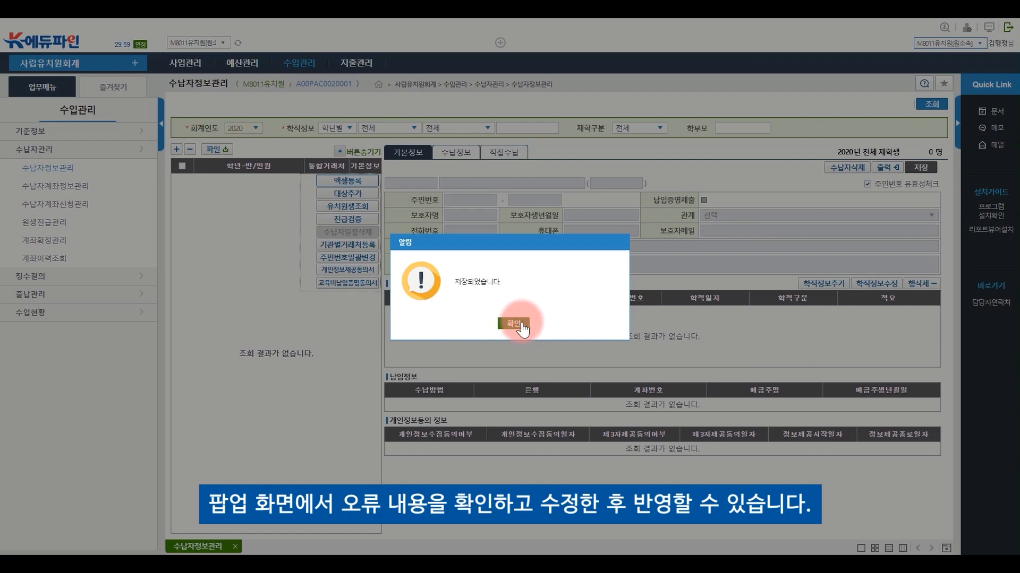
{"action": "left_click", "coordinate": [514, 323]}
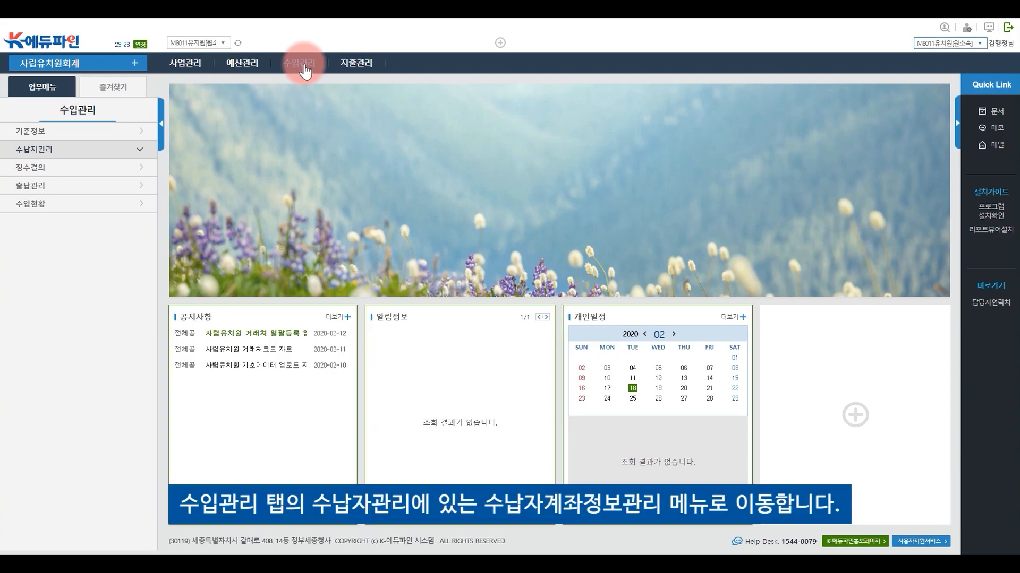
Step: Open 수입관리 > 수납자관리 > 수납자계좌정보관리 and search to list the 2020 students' account records
{"action": "left_click", "coordinate": [305, 69]}
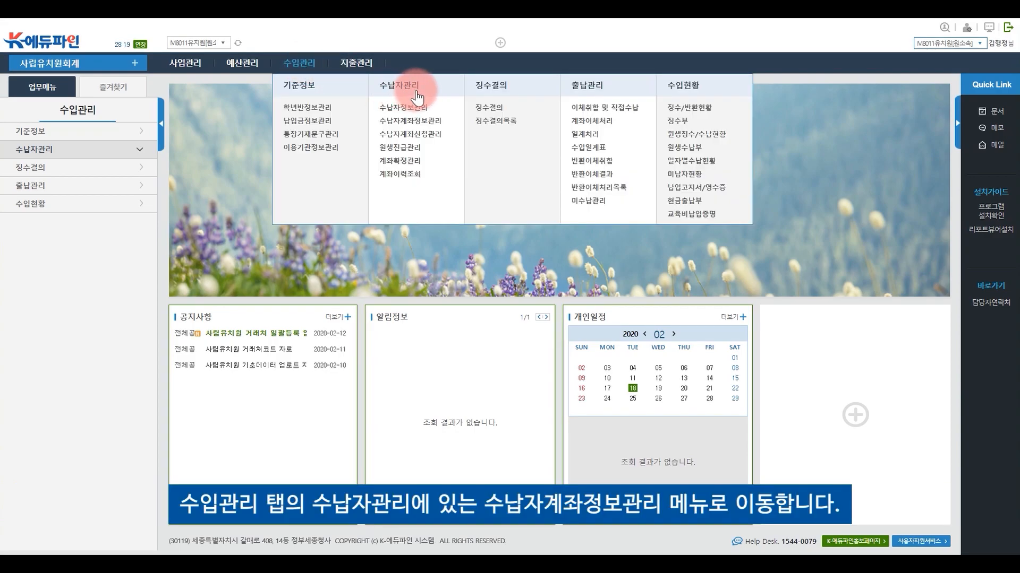
{"action": "left_click", "coordinate": [433, 123]}
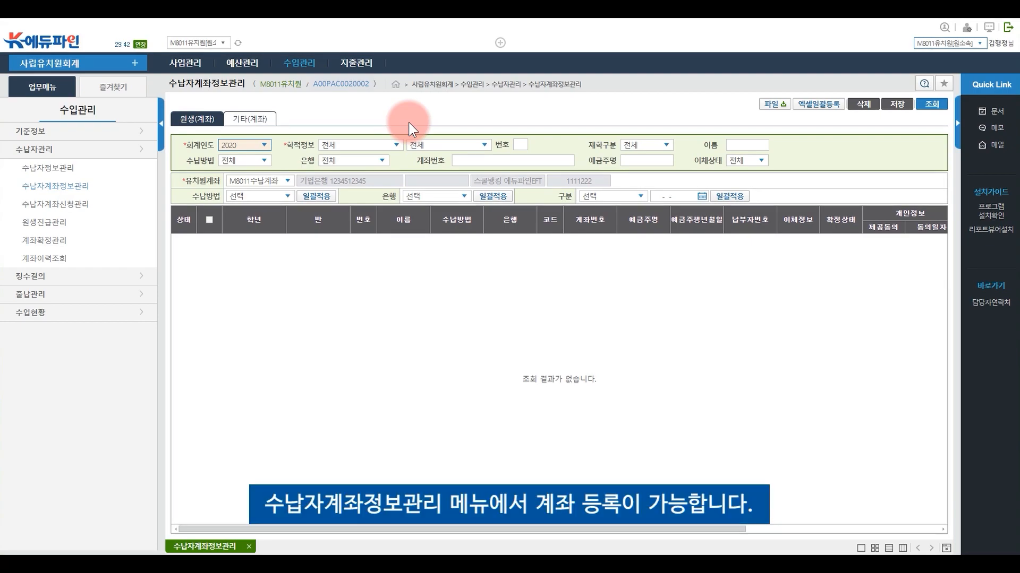
{"action": "left_click", "coordinate": [934, 106]}
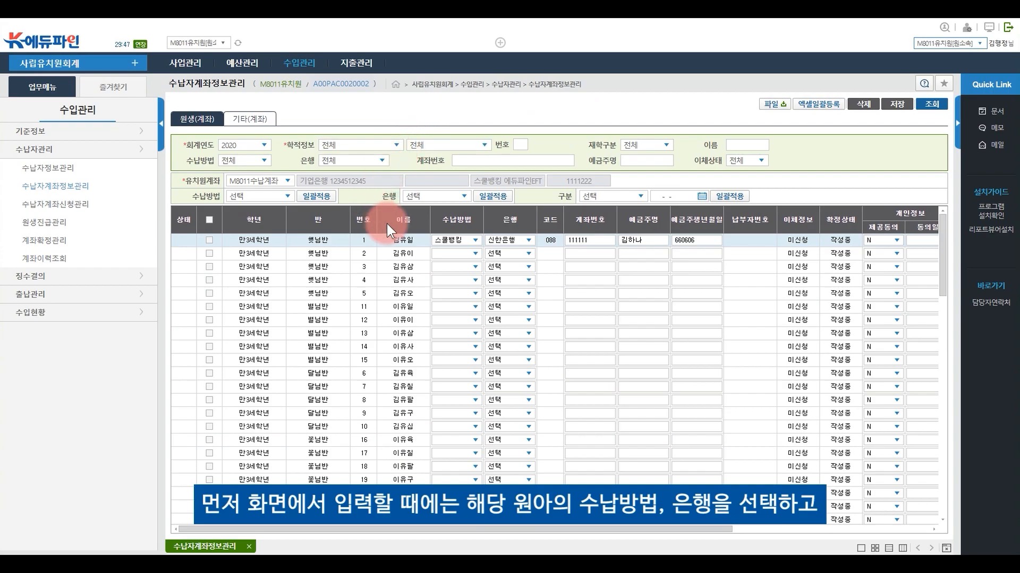
Step: Set the second student's payment method to 스쿨뱅킹 and bank to 기업은행
{"action": "left_click", "coordinate": [475, 240]}
{"action": "left_click", "coordinate": [475, 239]}
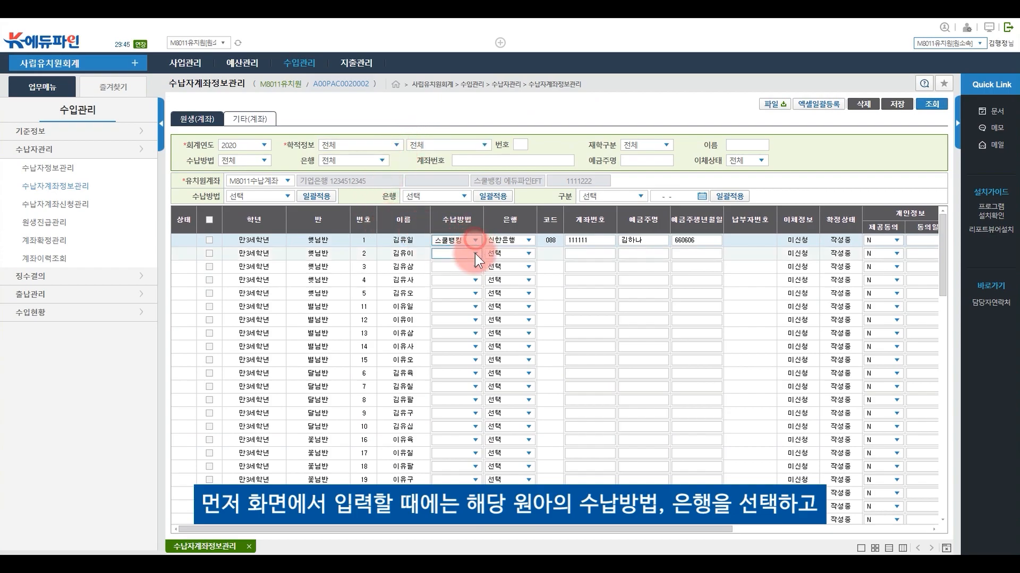
{"action": "left_click", "coordinate": [475, 254]}
{"action": "left_click", "coordinate": [466, 271]}
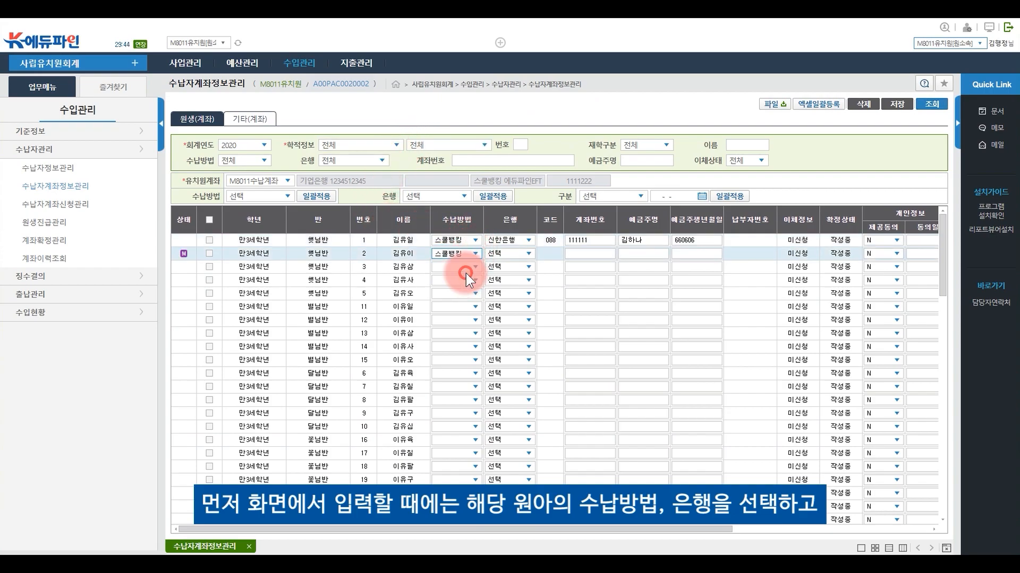
{"action": "left_click", "coordinate": [529, 254]}
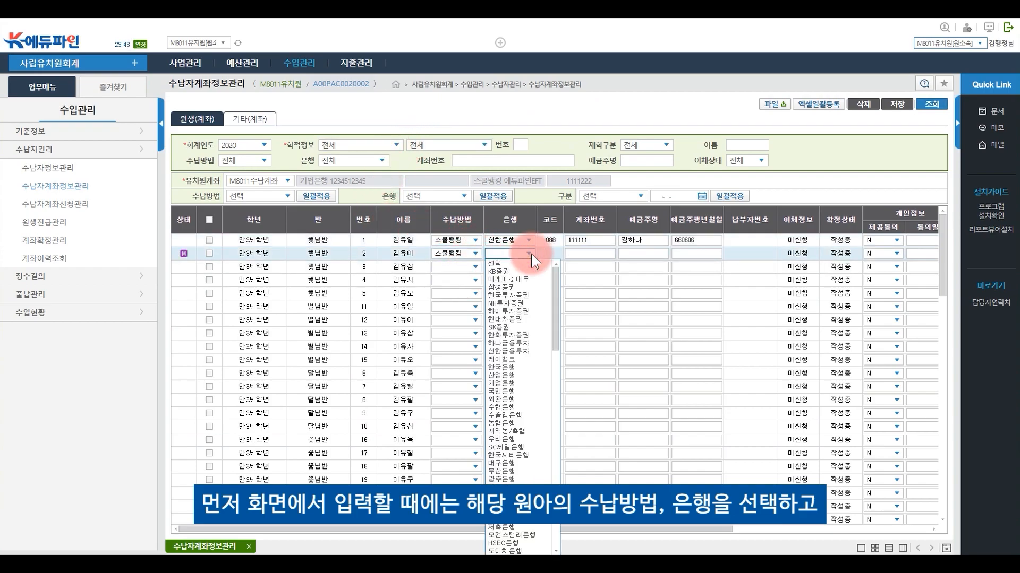
{"action": "left_click", "coordinate": [520, 383]}
Step: Enter the second student's account number, account holder's name and birth date, then save the details
{"action": "left_click", "coordinate": [594, 254]}
{"action": "type", "text": "123123"}
{"action": "left_click", "coordinate": [635, 256]}
{"action": "type", "text": "김둘"}
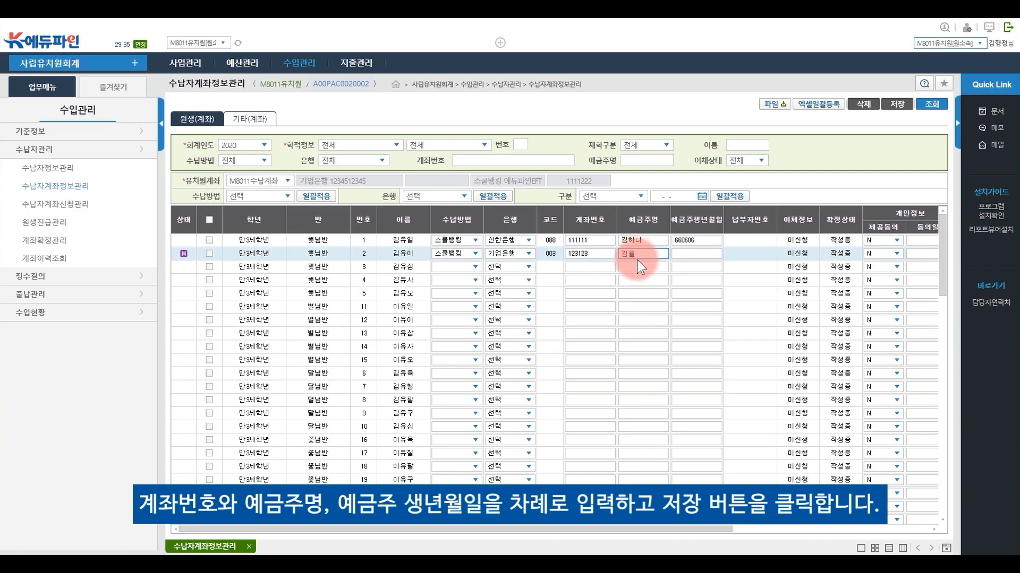
{"action": "left_click", "coordinate": [698, 253]}
{"action": "type", "text": "65"}
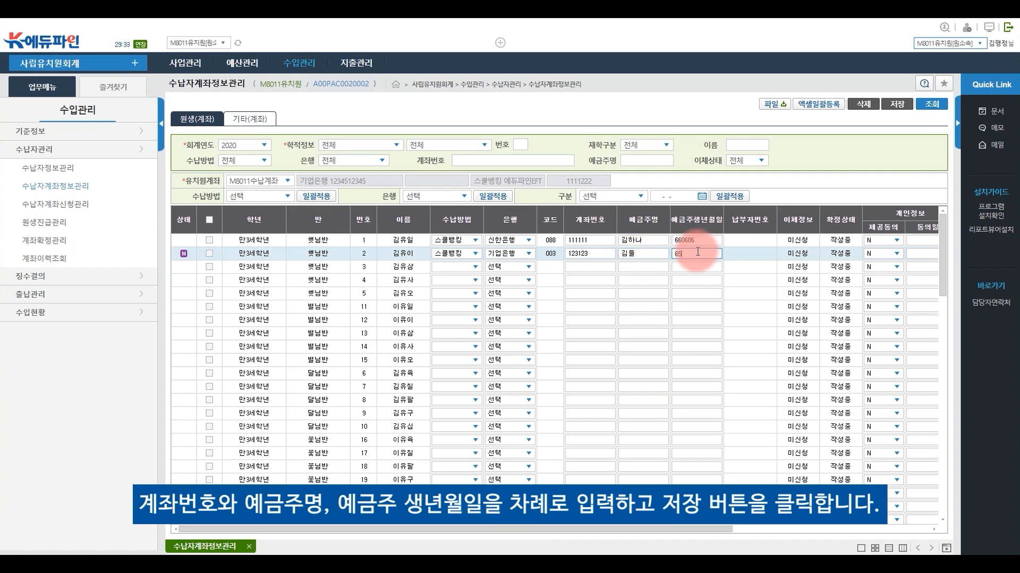
{"action": "type", "text": "0708"}
{"action": "left_click", "coordinate": [897, 104]}
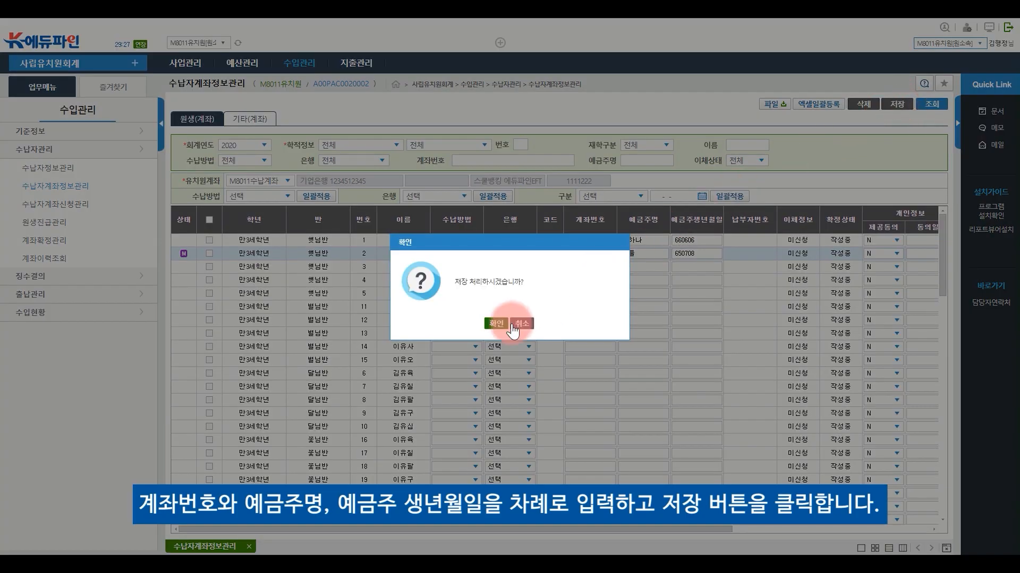
{"action": "left_click", "coordinate": [494, 324]}
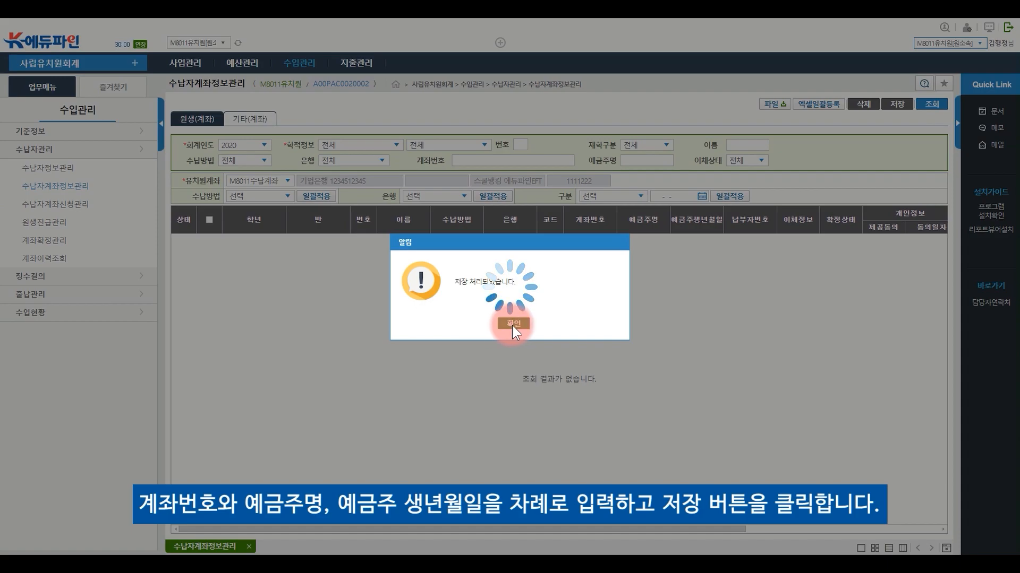
{"action": "left_click", "coordinate": [514, 325]}
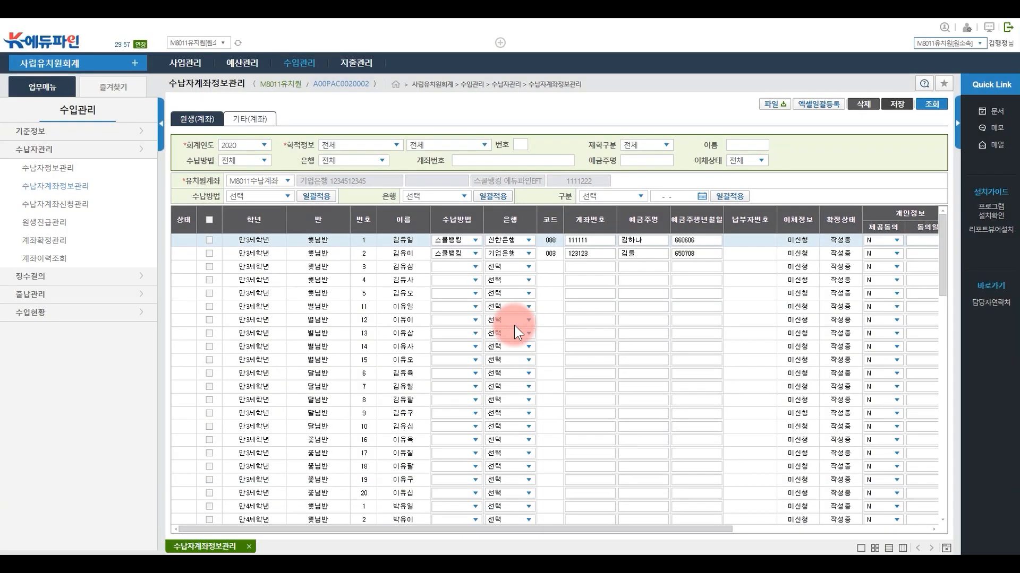
Step: View the 원생계좌추가(엑셀업로드) window, close it, and go back to the 수입관리 menu
{"action": "left_click", "coordinate": [821, 105]}
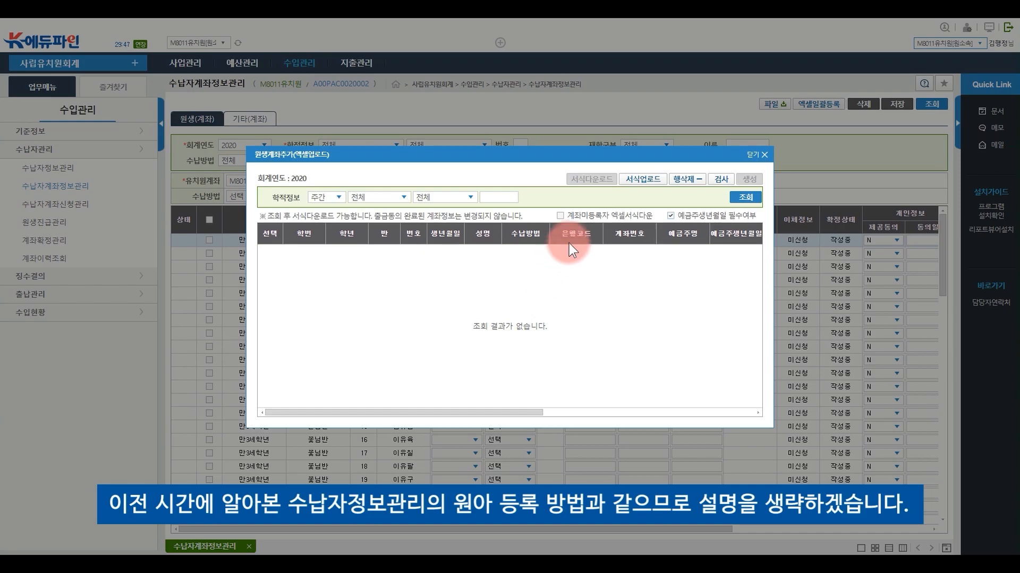
{"action": "left_click", "coordinate": [757, 154]}
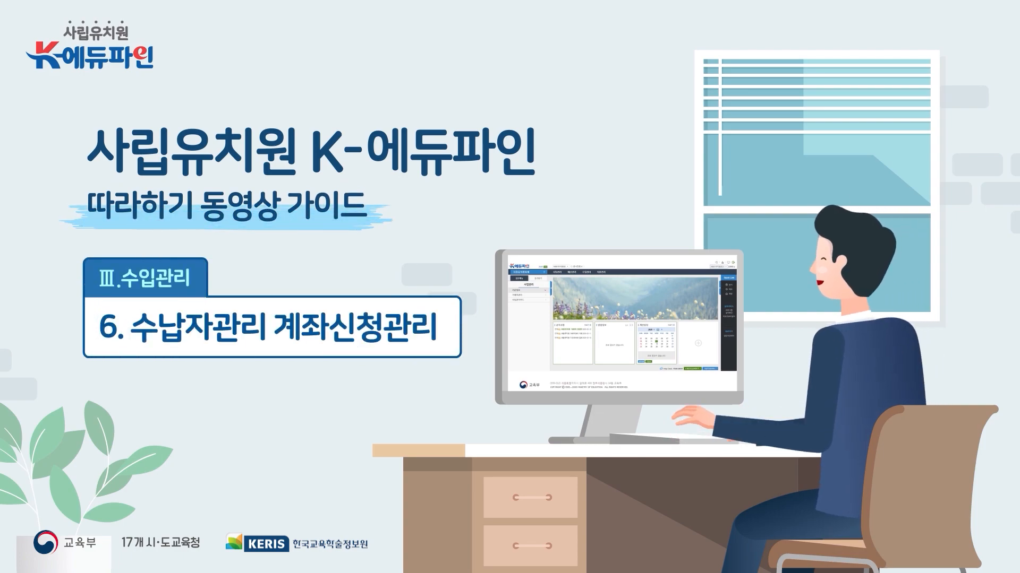
{"action": "left_click", "coordinate": [311, 70]}
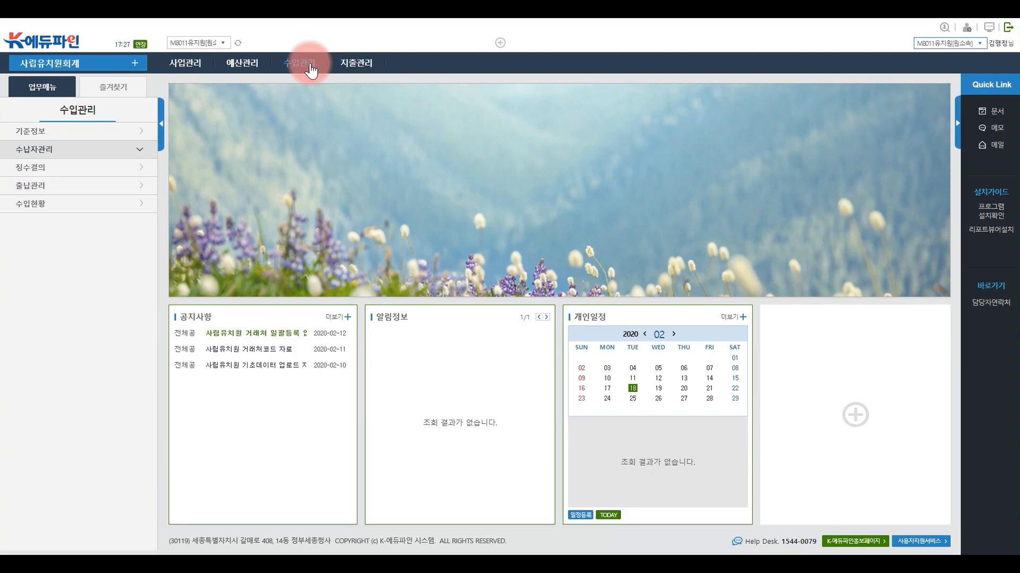
Step: Go to 수입관리 > 수납자관리 > 수납자계좌신청관리 to manage payer account applications
{"action": "mouse_move", "coordinate": [313, 66]}
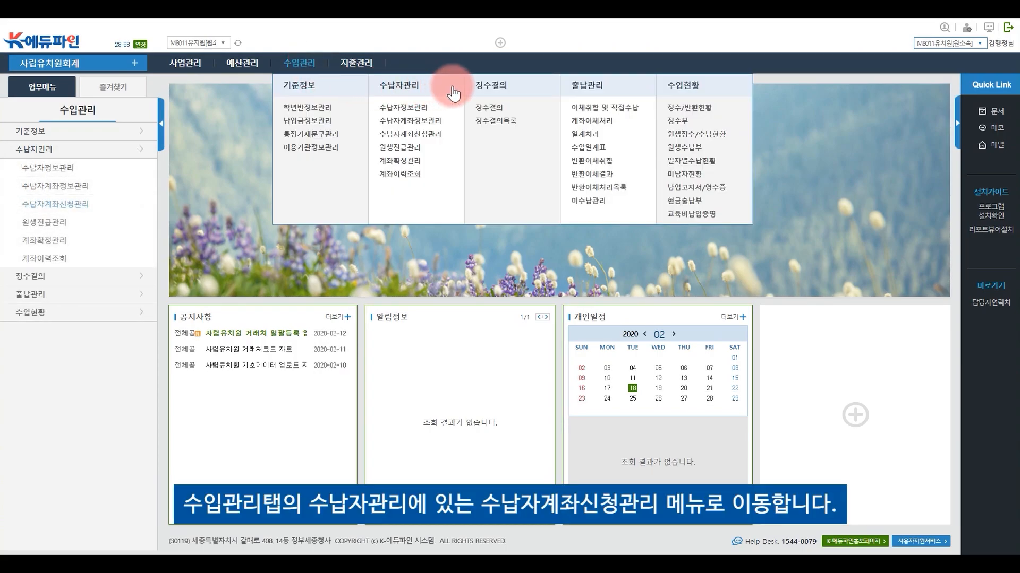
{"action": "left_click", "coordinate": [450, 136]}
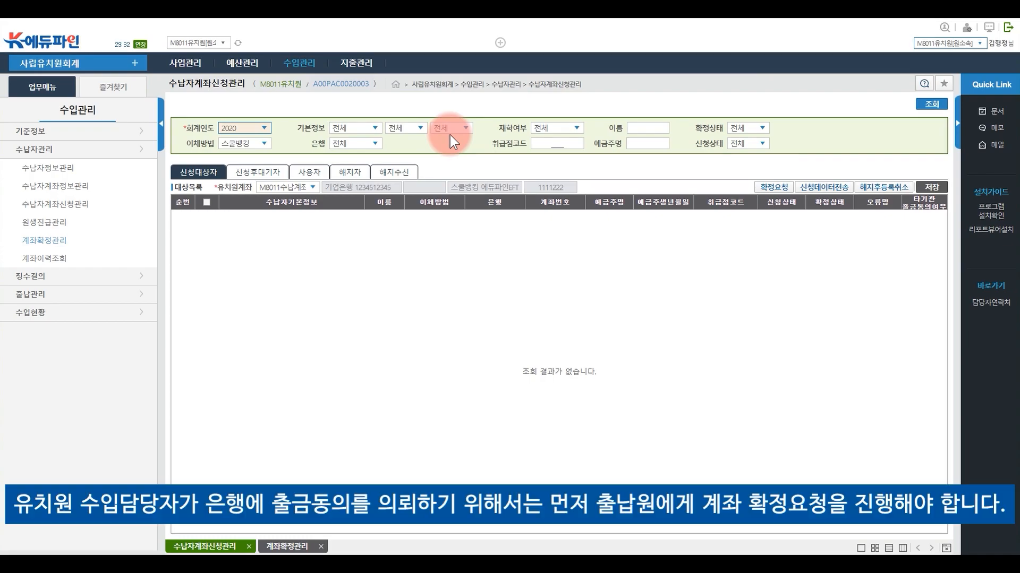
Step: Load the 2020 applicants and send a 확정요청 for the first three accounts
{"action": "left_click", "coordinate": [930, 103]}
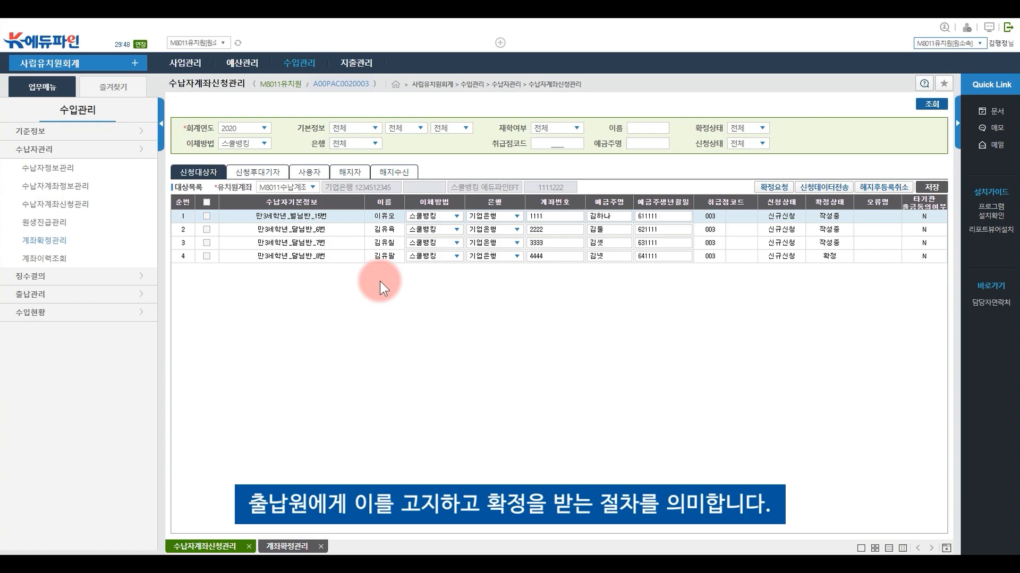
{"action": "left_click", "coordinate": [207, 215]}
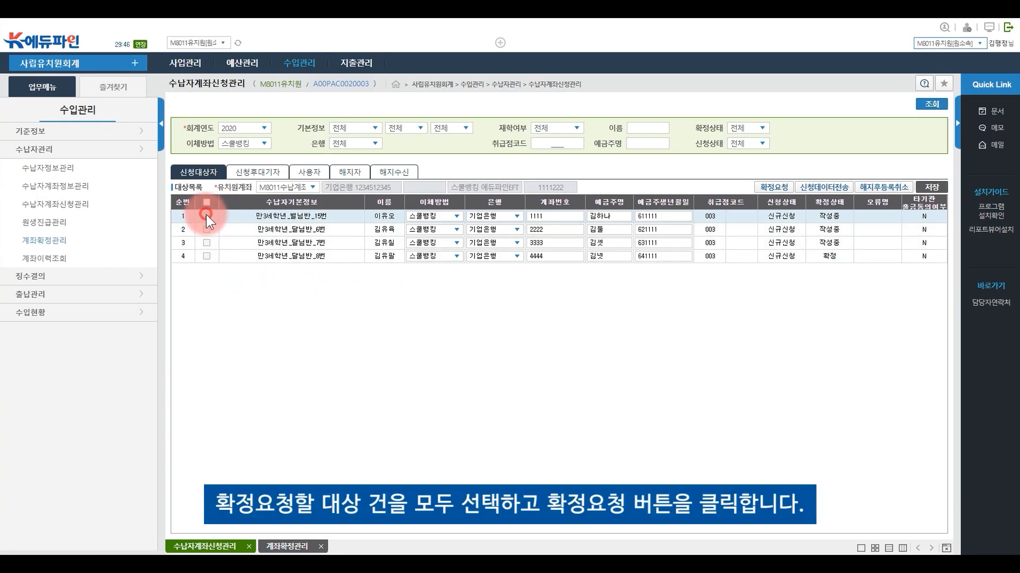
{"action": "left_click", "coordinate": [207, 230]}
{"action": "left_click", "coordinate": [206, 242]}
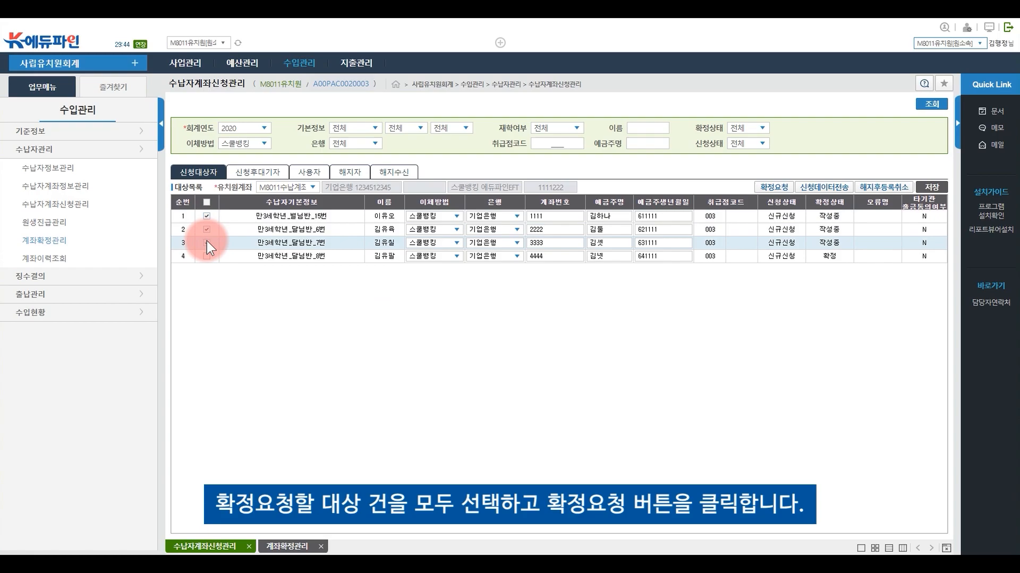
{"action": "left_click", "coordinate": [783, 185]}
{"action": "left_click", "coordinate": [488, 321]}
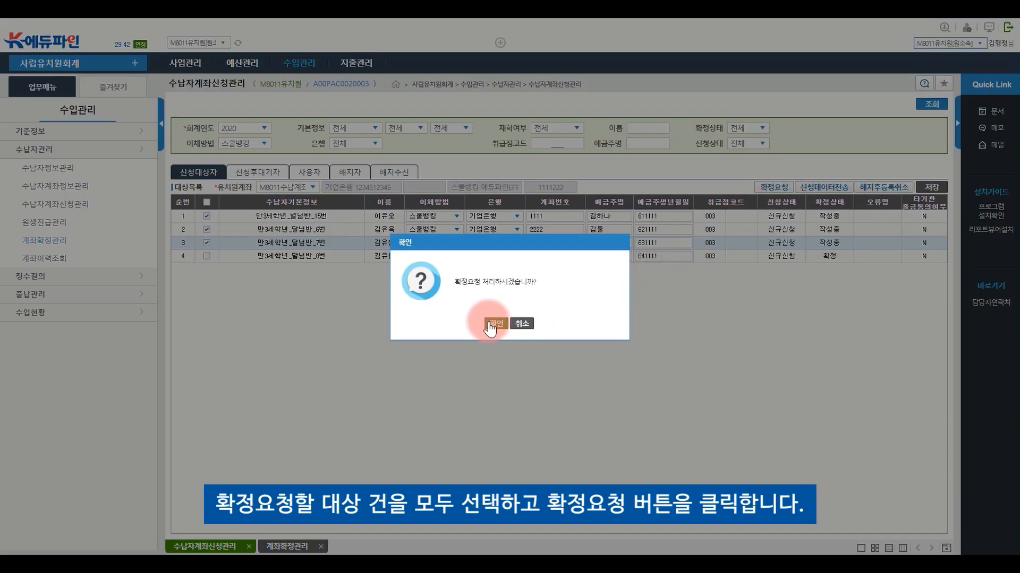
{"action": "left_click", "coordinate": [504, 322]}
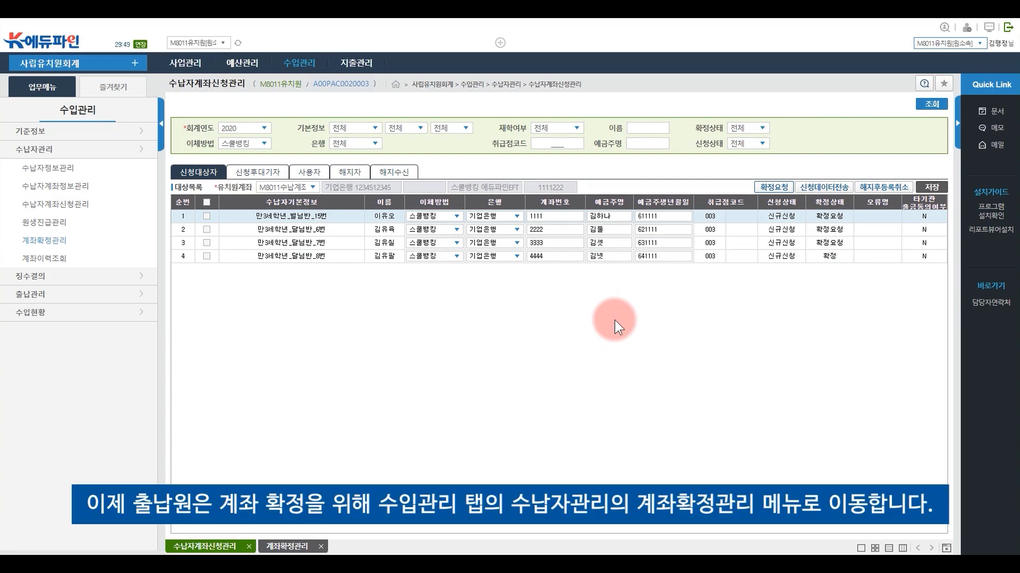
Step: List the accounts awaiting confirmation in 계좌확정관리 and confirm the first two requested accounts
{"action": "left_click", "coordinate": [305, 63]}
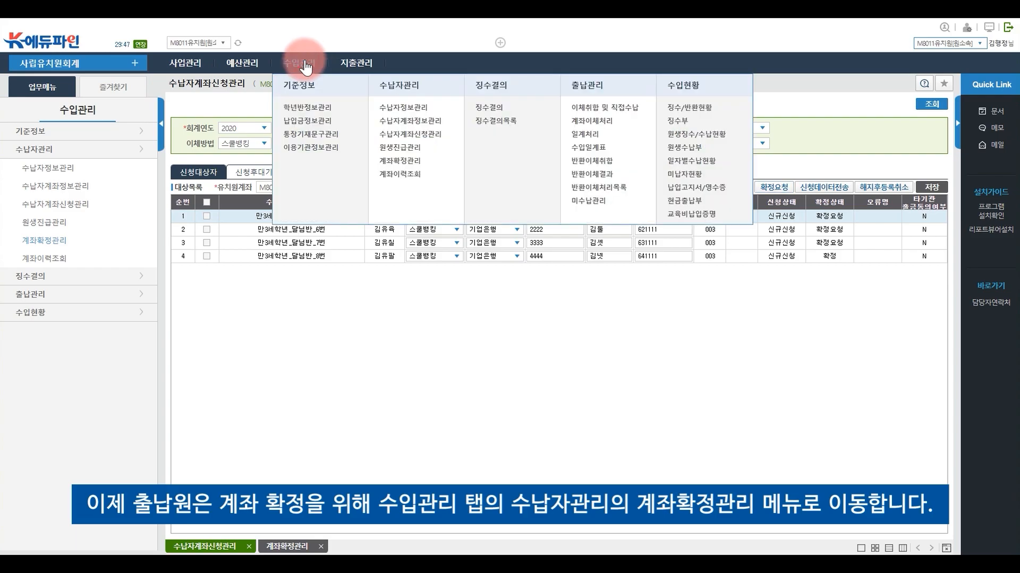
{"action": "left_click", "coordinate": [431, 161]}
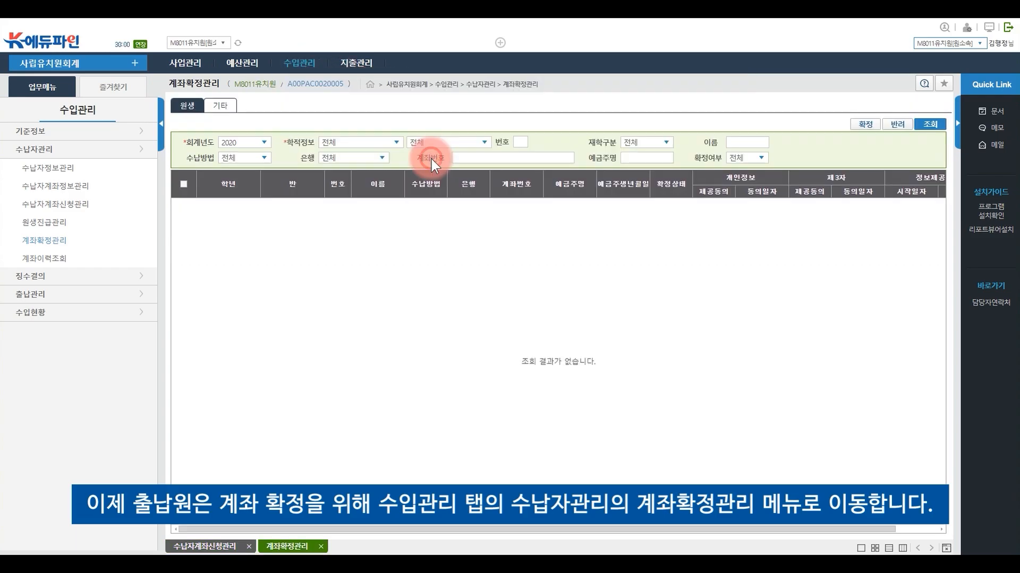
{"action": "left_click", "coordinate": [928, 126]}
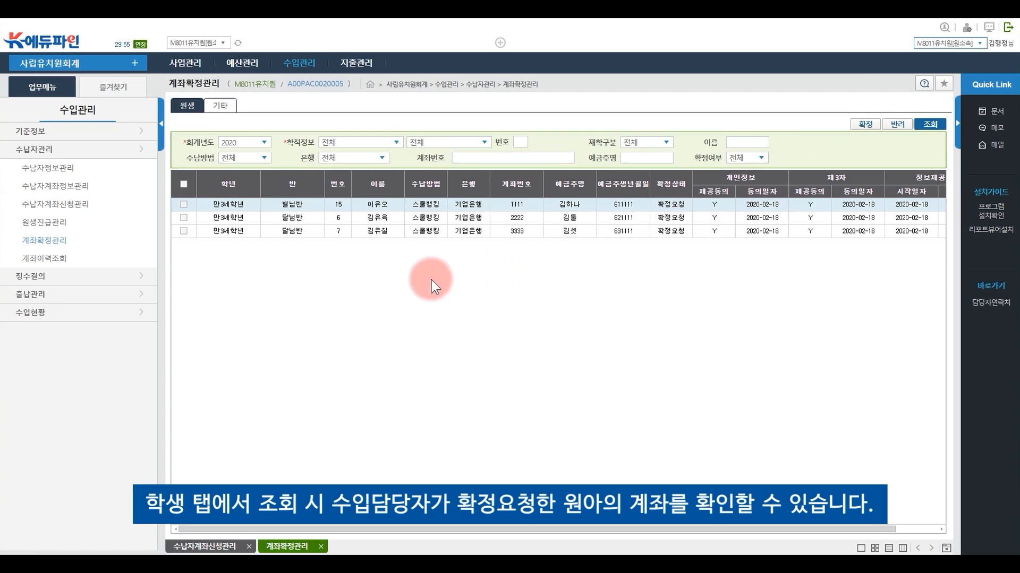
{"action": "left_click", "coordinate": [184, 205]}
{"action": "left_click", "coordinate": [183, 218]}
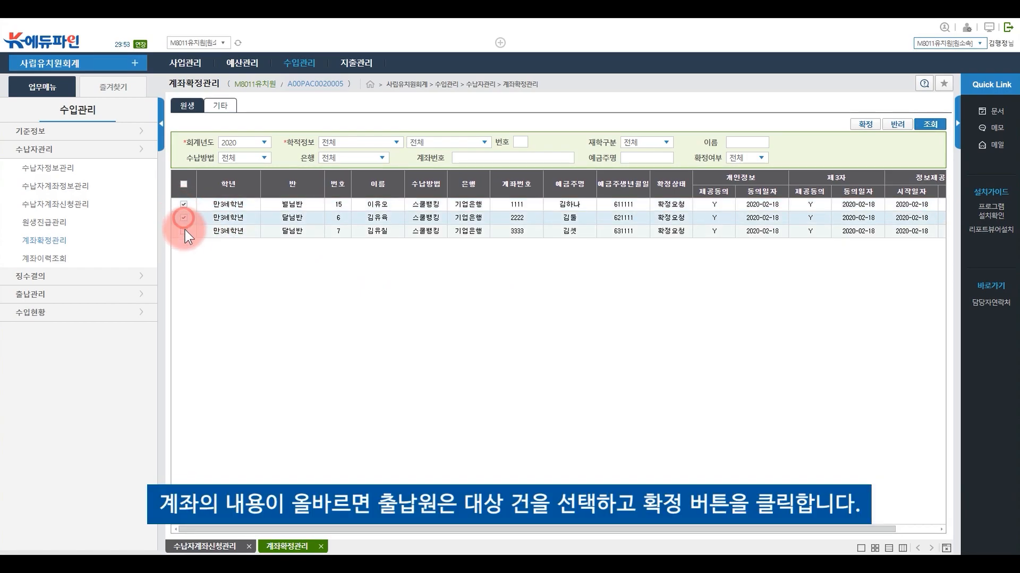
{"action": "left_click", "coordinate": [185, 232]}
{"action": "left_click", "coordinate": [874, 127]}
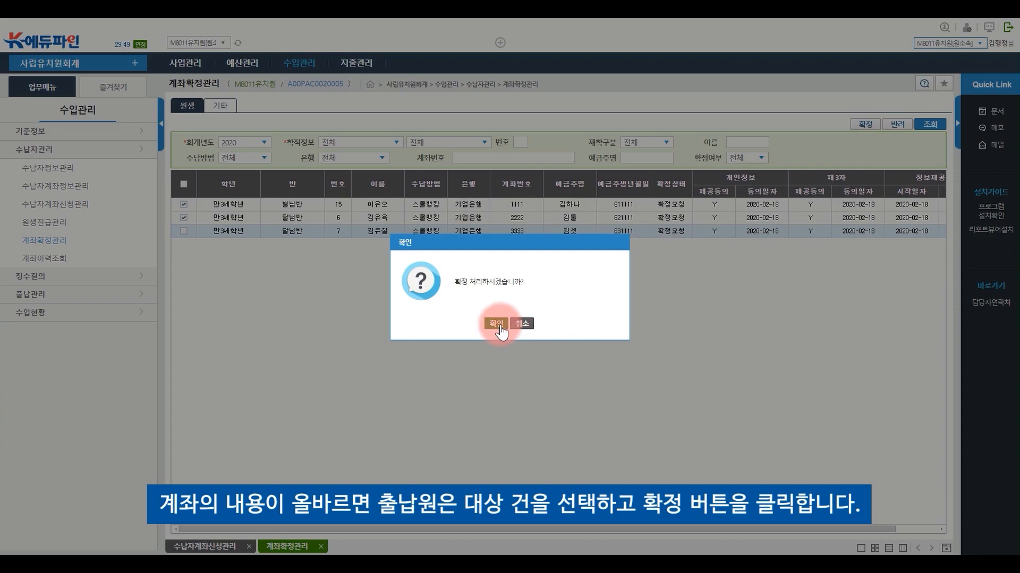
{"action": "left_click", "coordinate": [499, 324]}
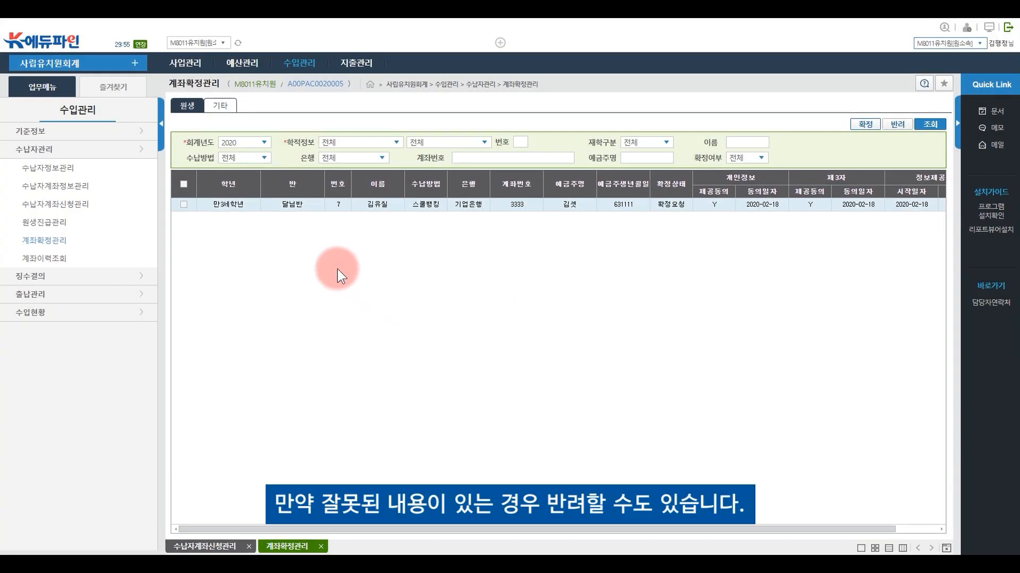
Step: Reject (반려) the remaining requested account
{"action": "left_click", "coordinate": [183, 205]}
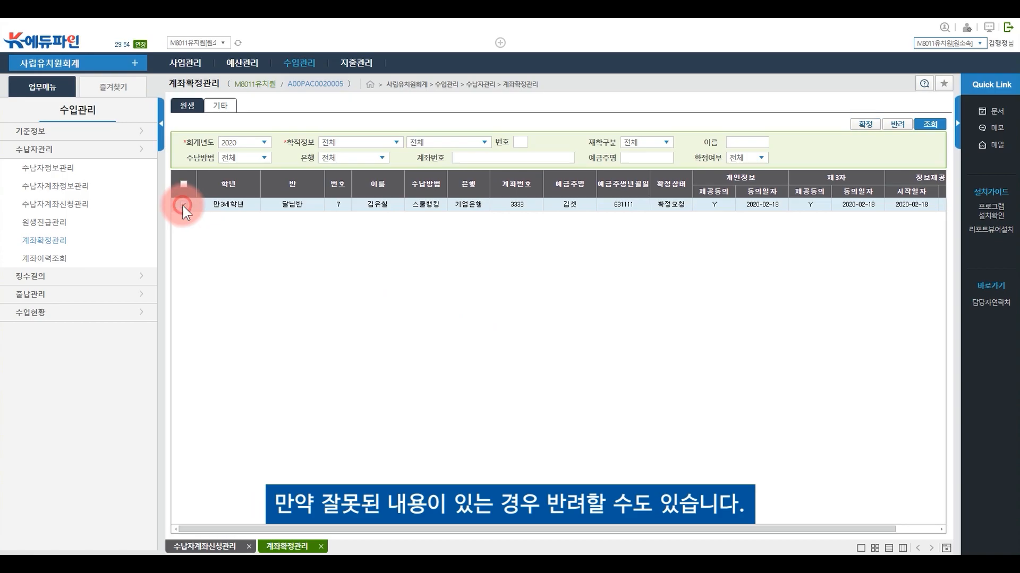
{"action": "left_click", "coordinate": [897, 124]}
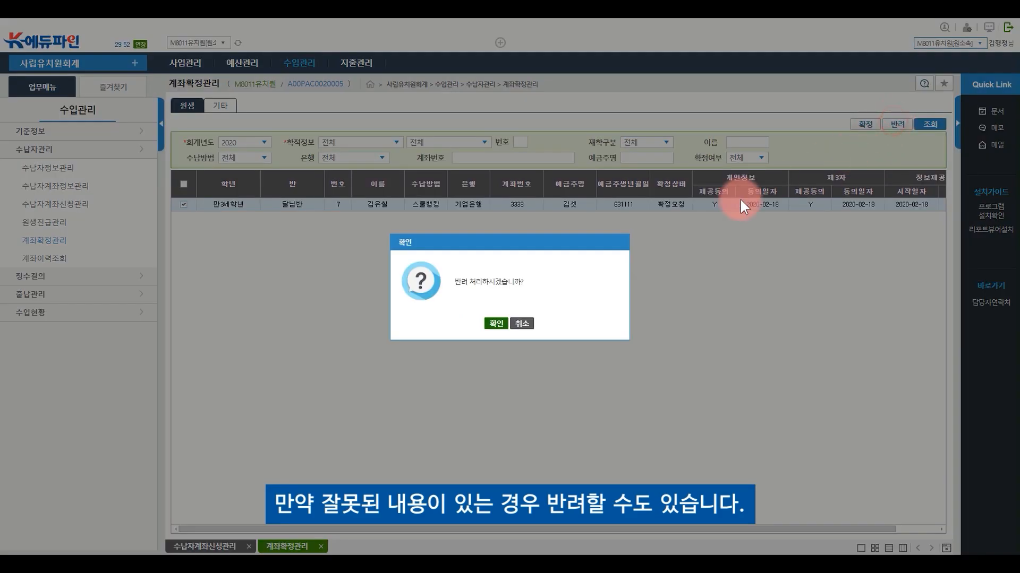
{"action": "left_click", "coordinate": [497, 324]}
{"action": "left_click", "coordinate": [512, 324]}
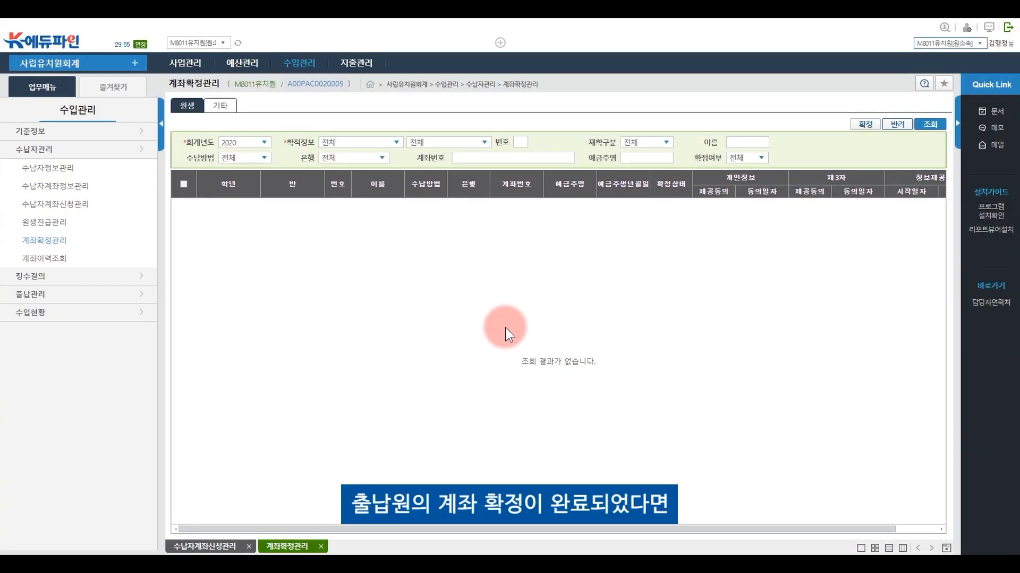
{"action": "left_click", "coordinate": [99, 206]}
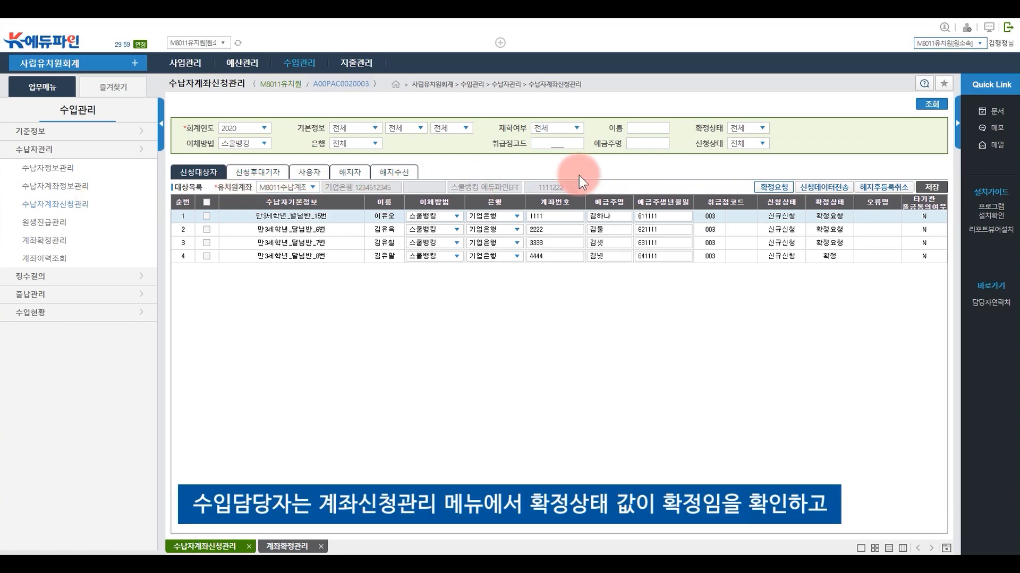
{"action": "left_click", "coordinate": [927, 105]}
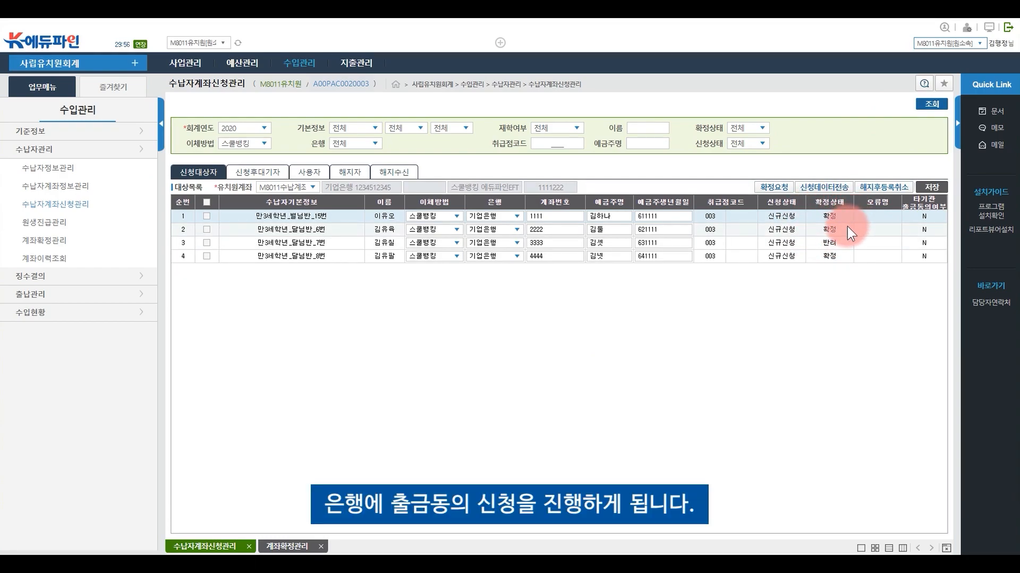
{"action": "left_click", "coordinate": [206, 216]}
{"action": "left_click", "coordinate": [206, 230]}
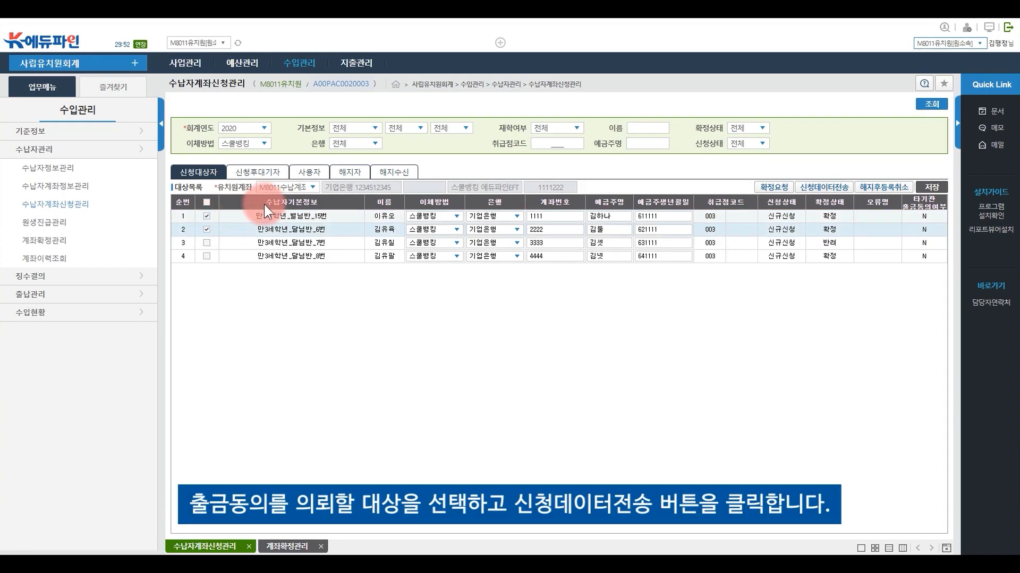
{"action": "left_click", "coordinate": [838, 188]}
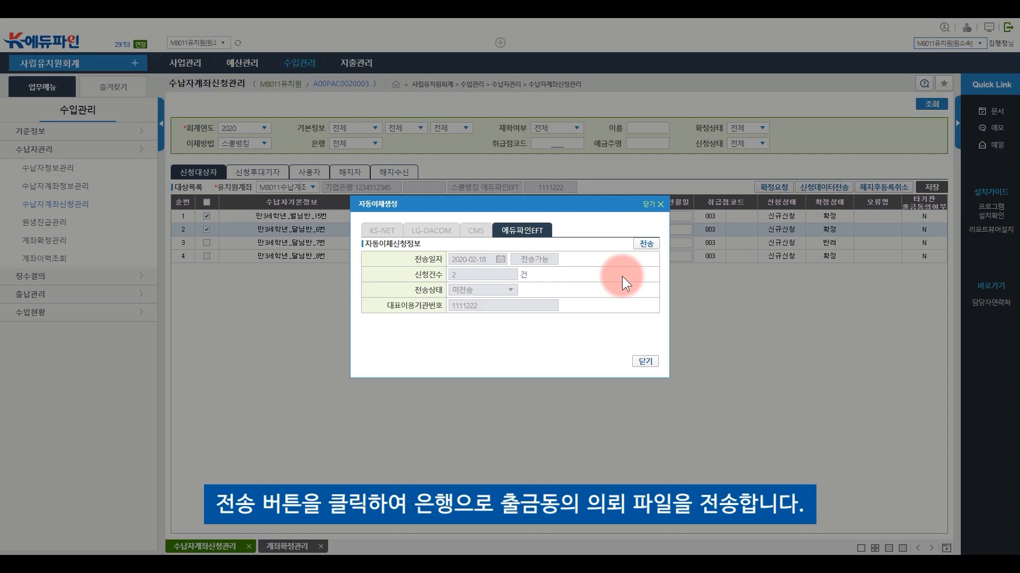
{"action": "left_click", "coordinate": [648, 245]}
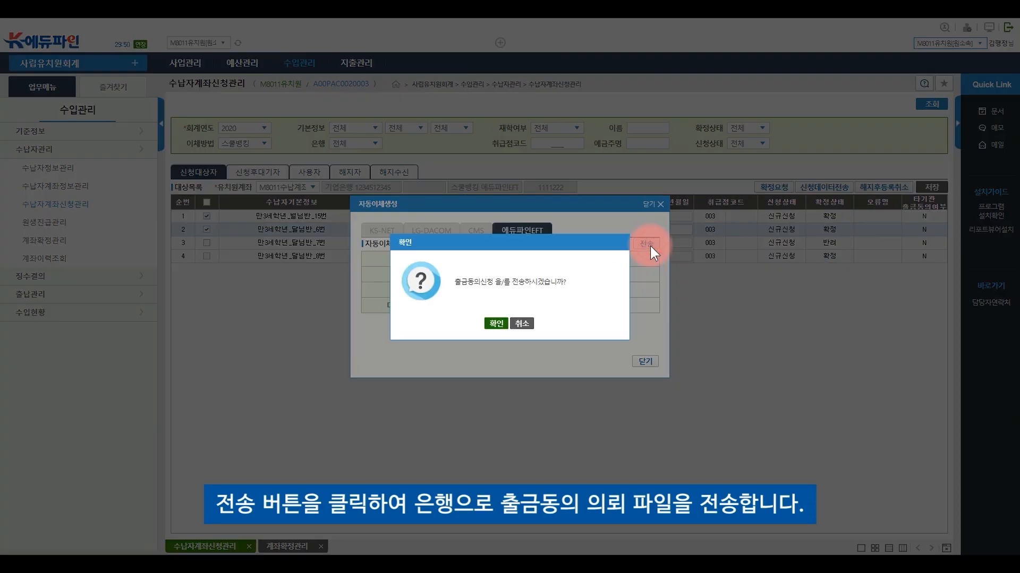
{"action": "left_click", "coordinate": [498, 319]}
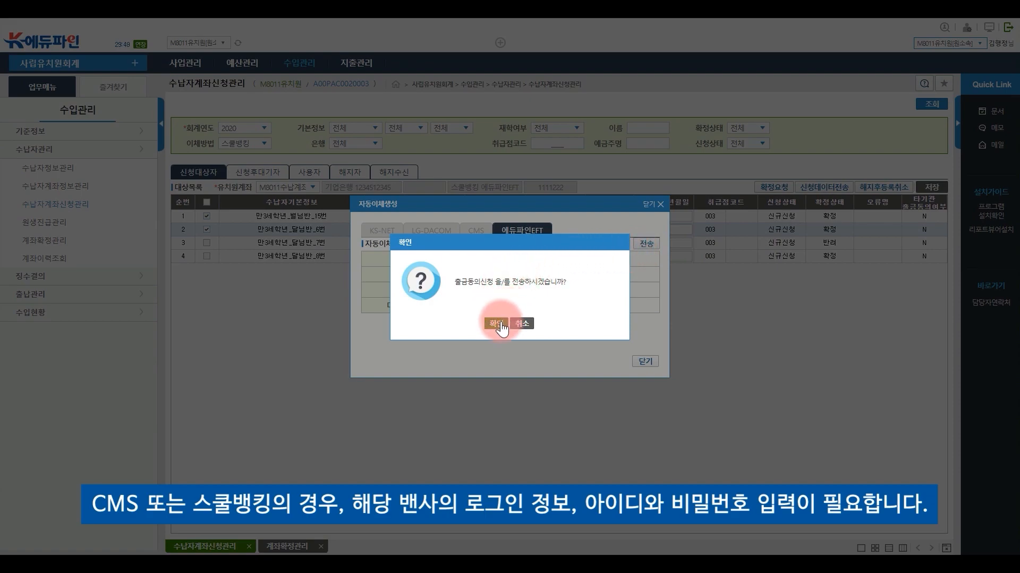
{"action": "left_click", "coordinate": [499, 323]}
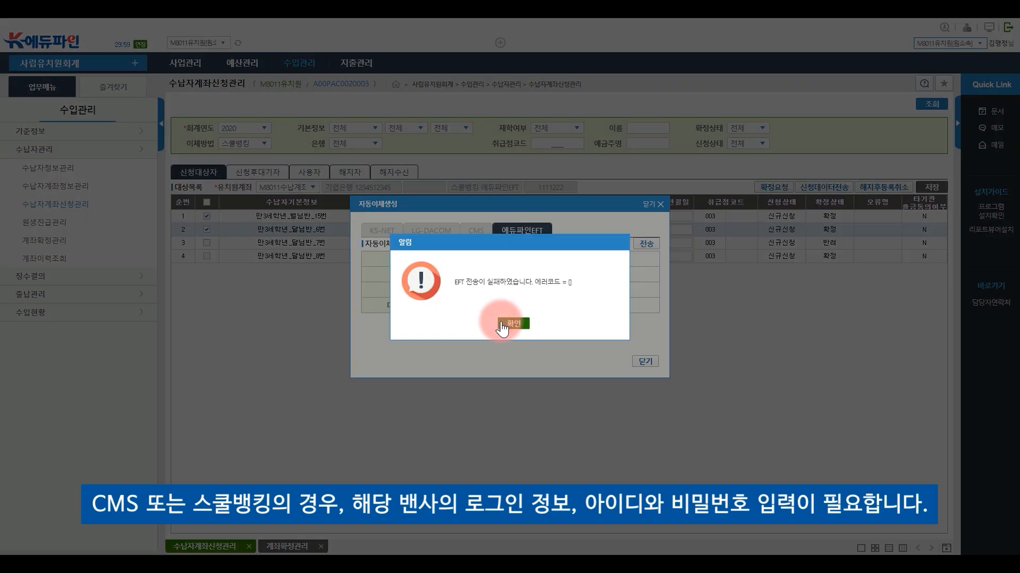
{"action": "left_click", "coordinate": [512, 324]}
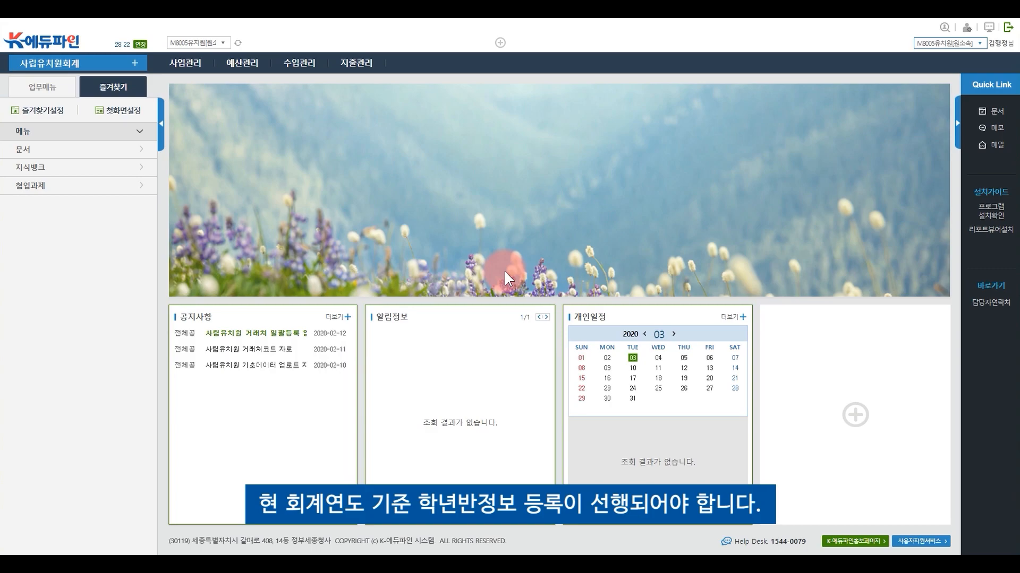
Step: Open 원생진급관리 and look up 회계연도 2019 to list its classes and students
{"action": "left_click", "coordinate": [299, 64]}
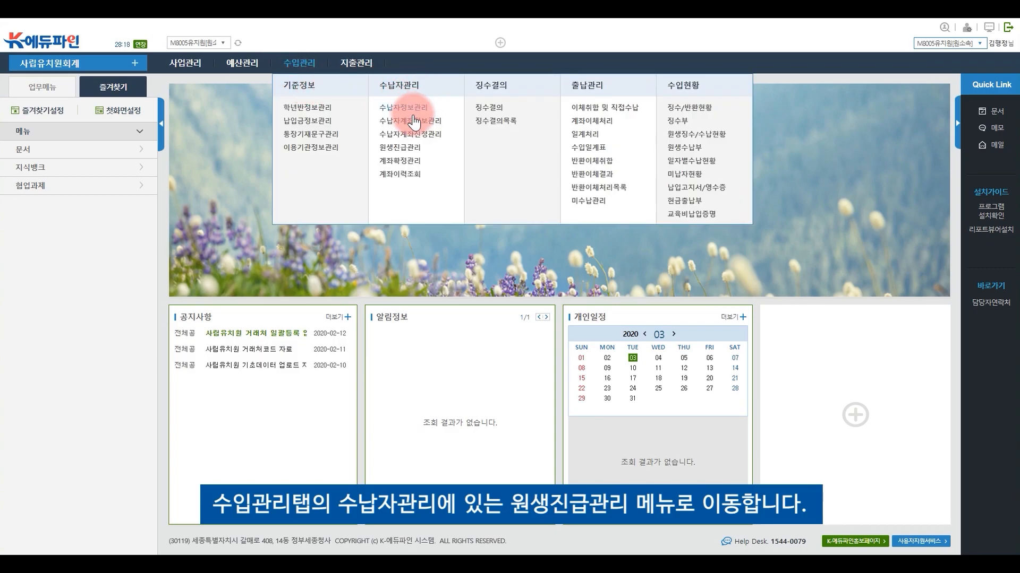
{"action": "left_click", "coordinate": [417, 151]}
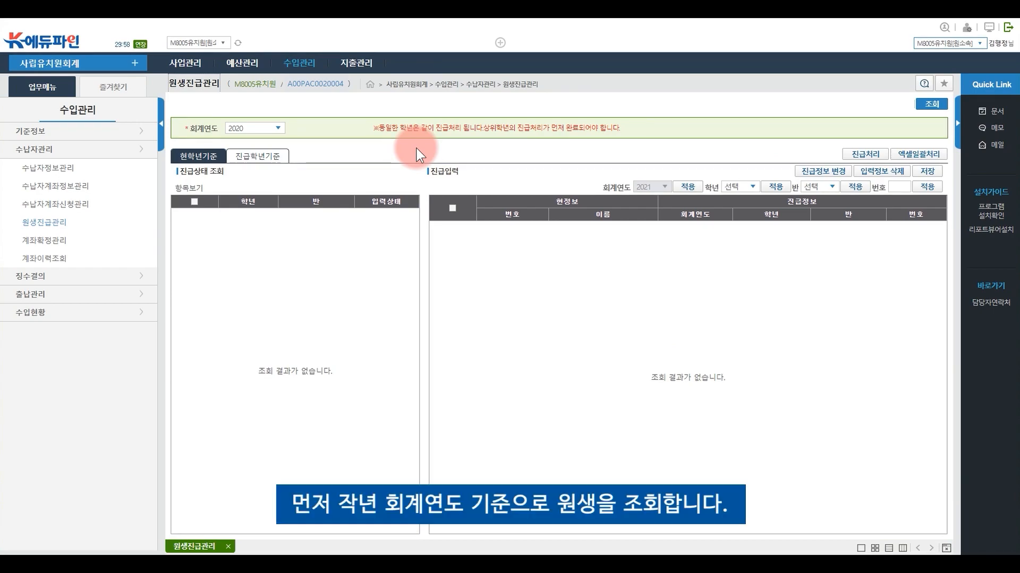
{"action": "left_click", "coordinate": [279, 130]}
{"action": "left_click", "coordinate": [266, 164]}
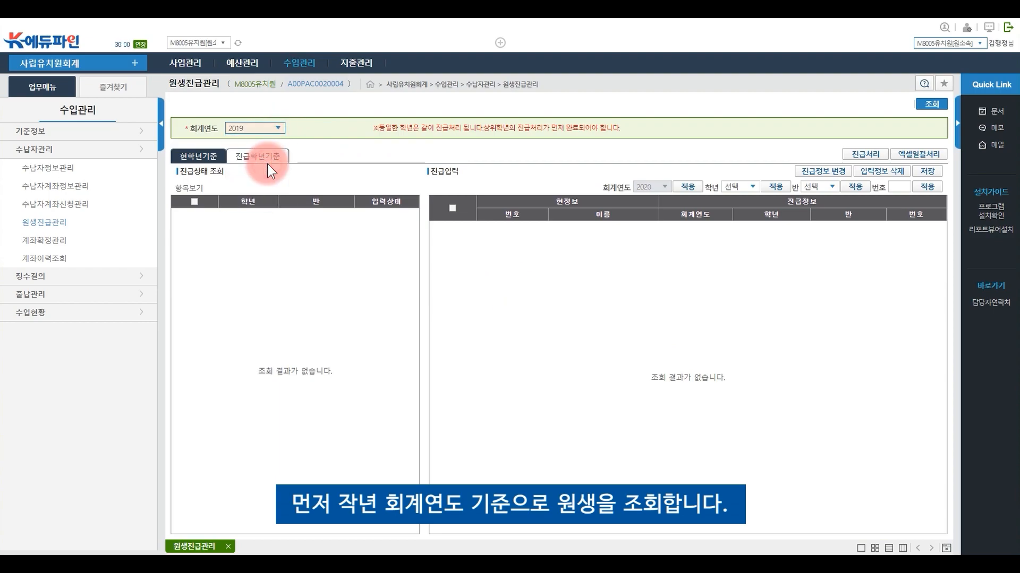
{"action": "left_click", "coordinate": [932, 104]}
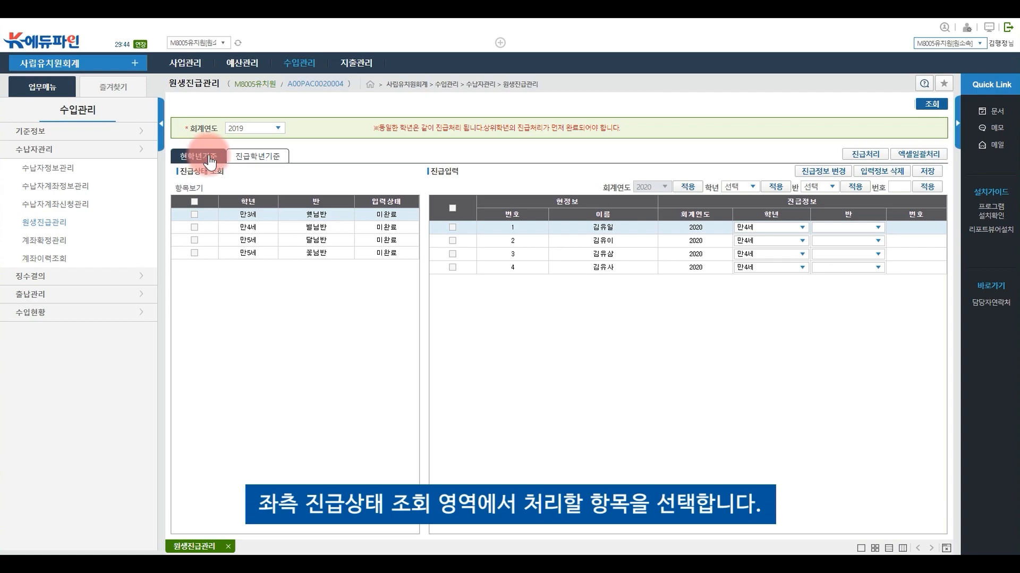
Step: Show the 만5세 달님반 students and pick a new class for each of the four
{"action": "left_click", "coordinate": [328, 243]}
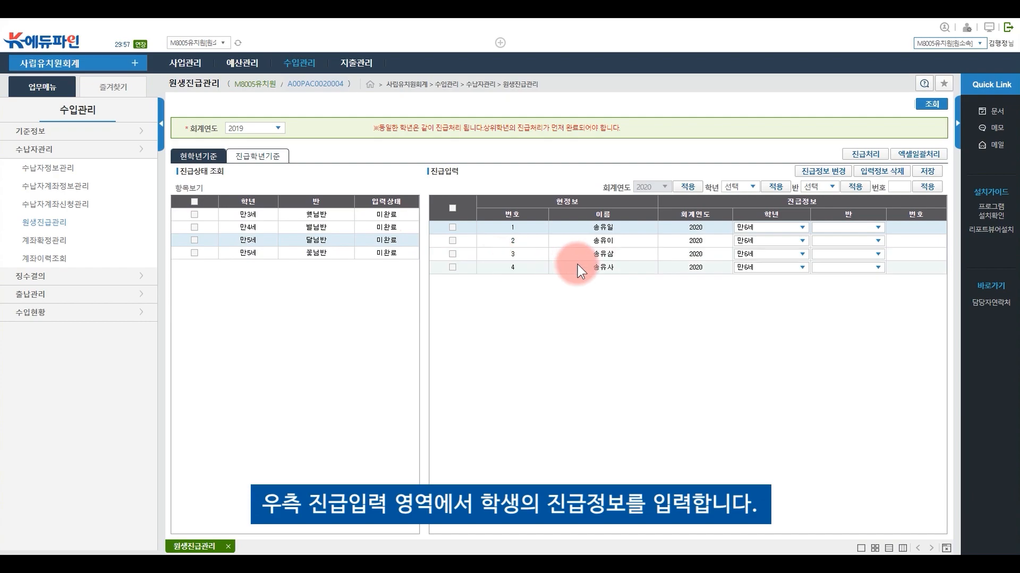
{"action": "left_click", "coordinate": [860, 227]}
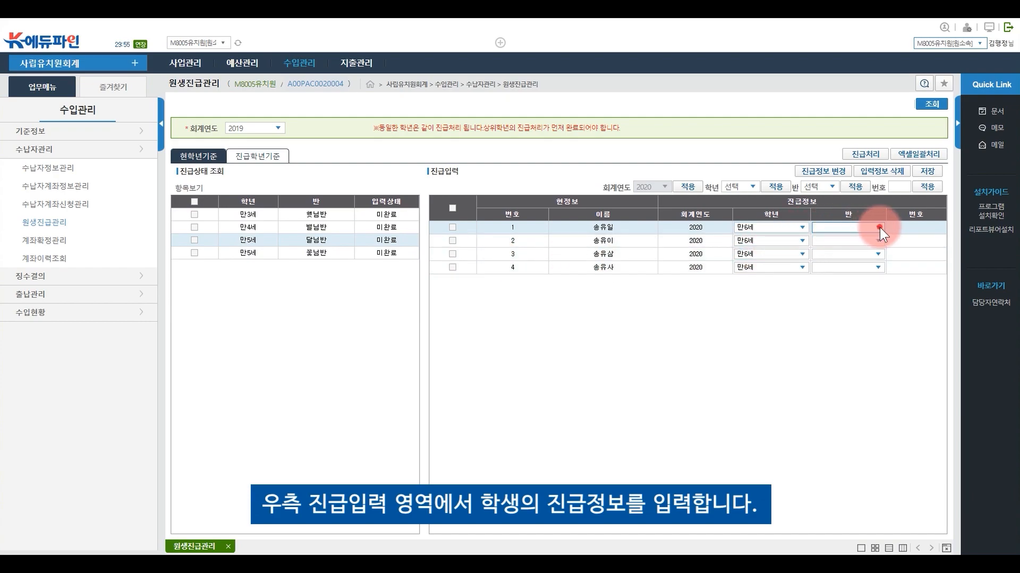
{"action": "left_click", "coordinate": [880, 227]}
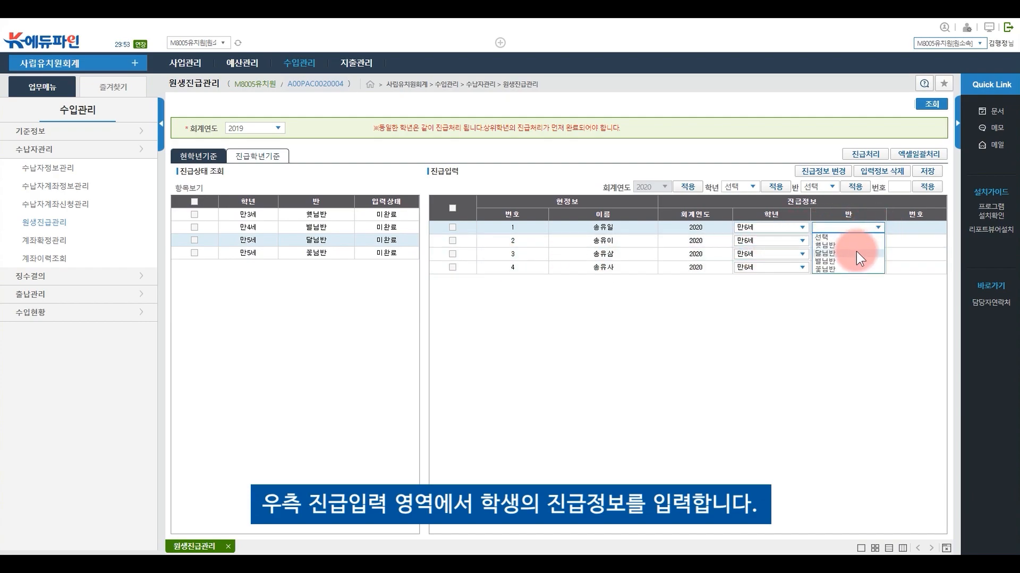
{"action": "left_click", "coordinate": [856, 251]}
{"action": "left_click", "coordinate": [876, 241]}
{"action": "left_click", "coordinate": [877, 240]}
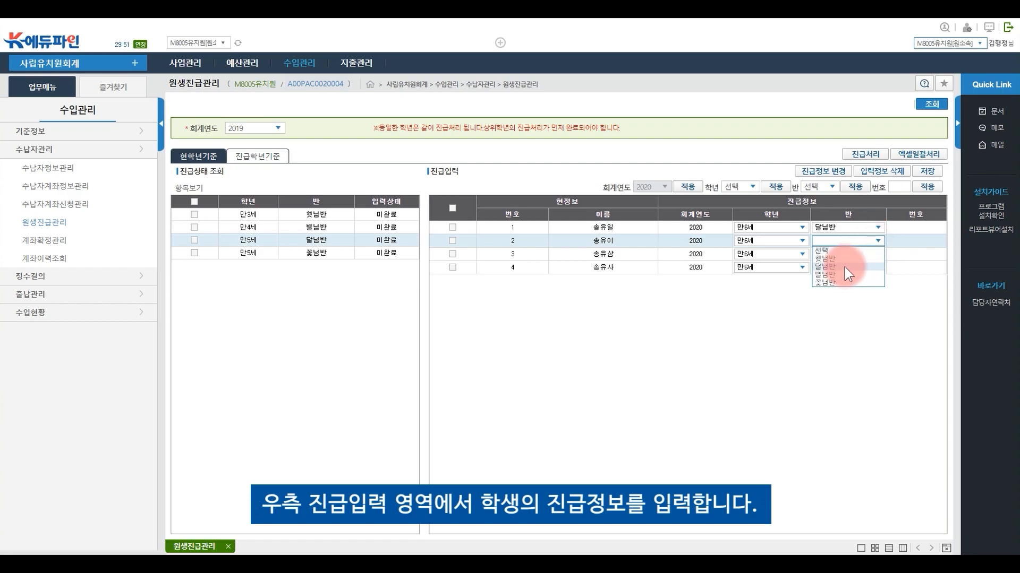
{"action": "left_click", "coordinate": [844, 267]}
{"action": "left_click", "coordinate": [878, 254]}
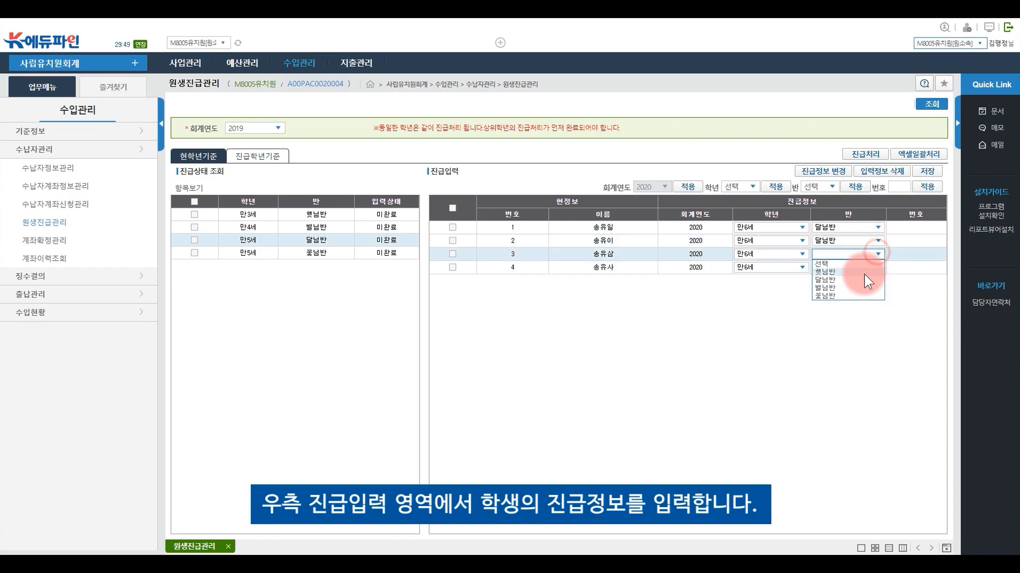
{"action": "left_click", "coordinate": [856, 279]}
{"action": "left_click", "coordinate": [878, 266]}
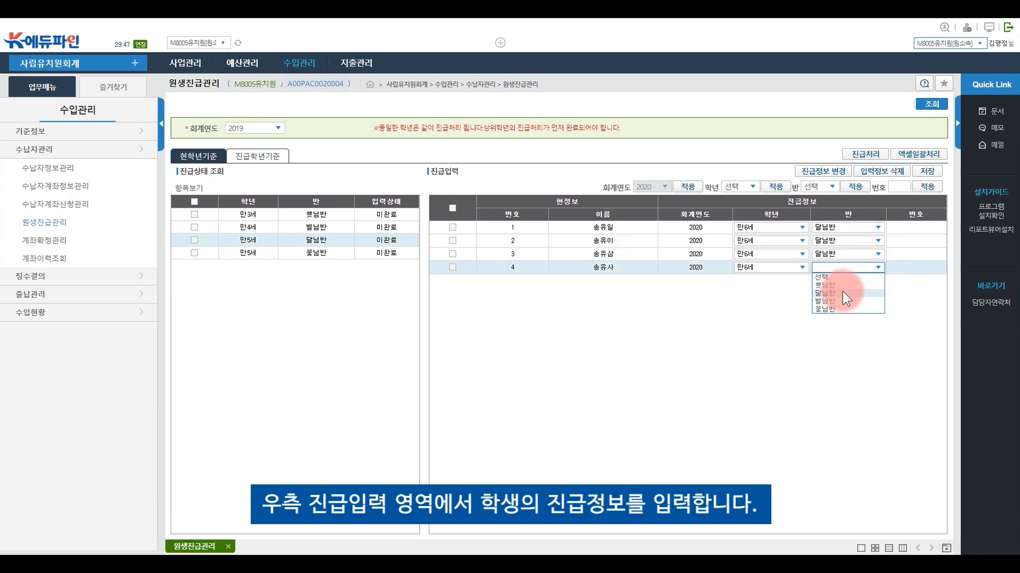
{"action": "left_click", "coordinate": [842, 291]}
Step: Enter promotion numbers 1, 2, 3 and 4 for the four students
{"action": "left_click", "coordinate": [912, 230]}
{"action": "type", "text": "1"}
{"action": "left_click", "coordinate": [912, 240]}
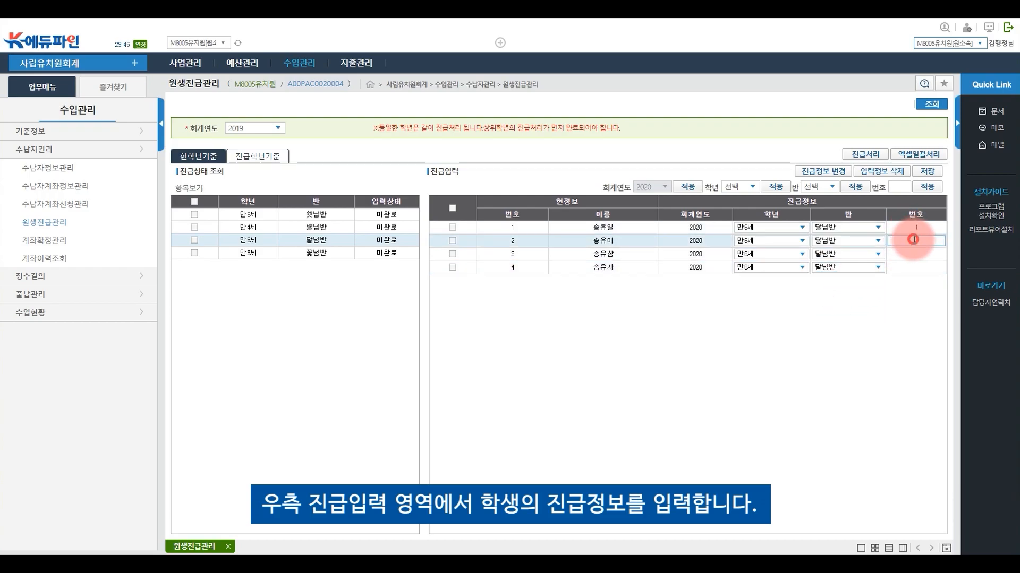
{"action": "type", "text": "2"}
{"action": "left_click", "coordinate": [907, 255]}
{"action": "type", "text": "3"}
{"action": "left_click", "coordinate": [905, 268]}
{"action": "type", "text": "4"}
{"action": "left_click", "coordinate": [903, 282]}
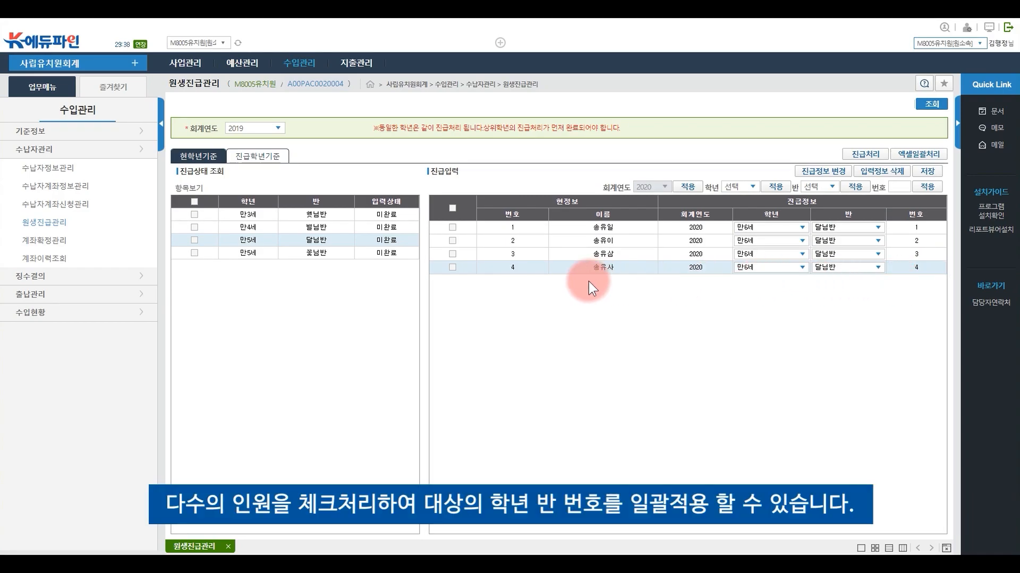
Step: Select all four students and batch-apply class 별님반 with starting number 1
{"action": "left_click", "coordinate": [451, 206]}
{"action": "left_click", "coordinate": [830, 187]}
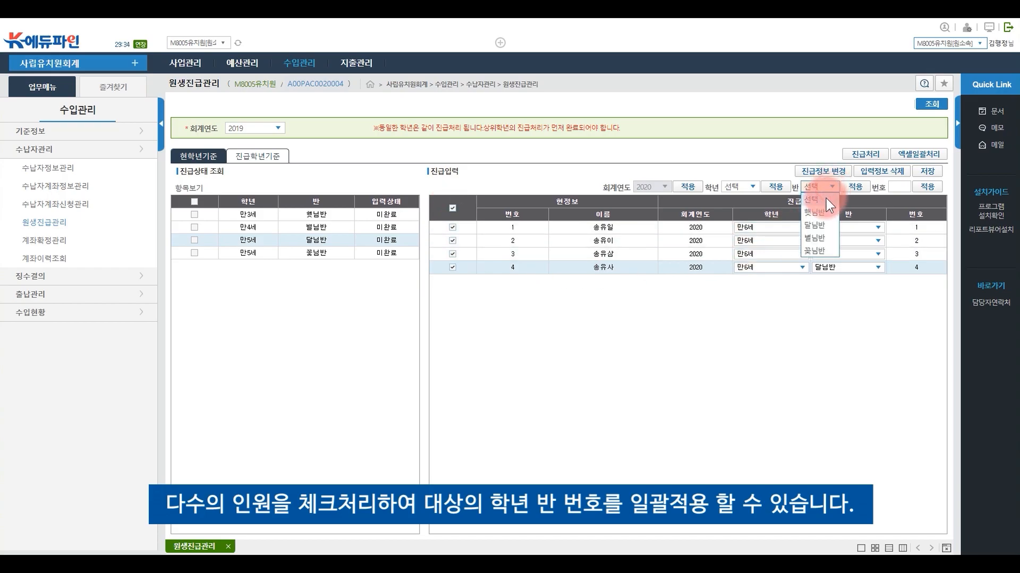
{"action": "left_click", "coordinate": [818, 237]}
{"action": "left_click", "coordinate": [851, 189]}
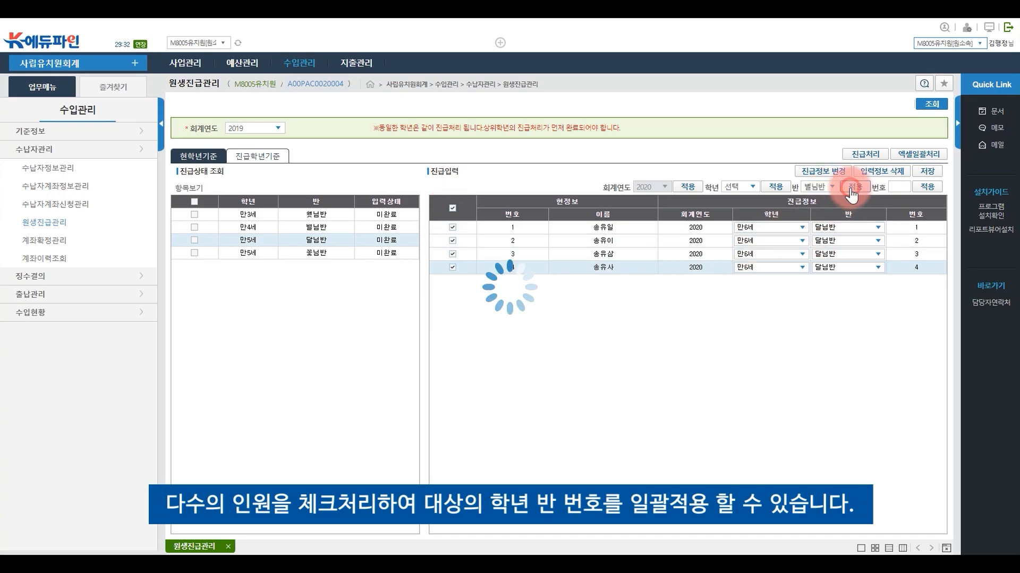
{"action": "left_click", "coordinate": [492, 321]}
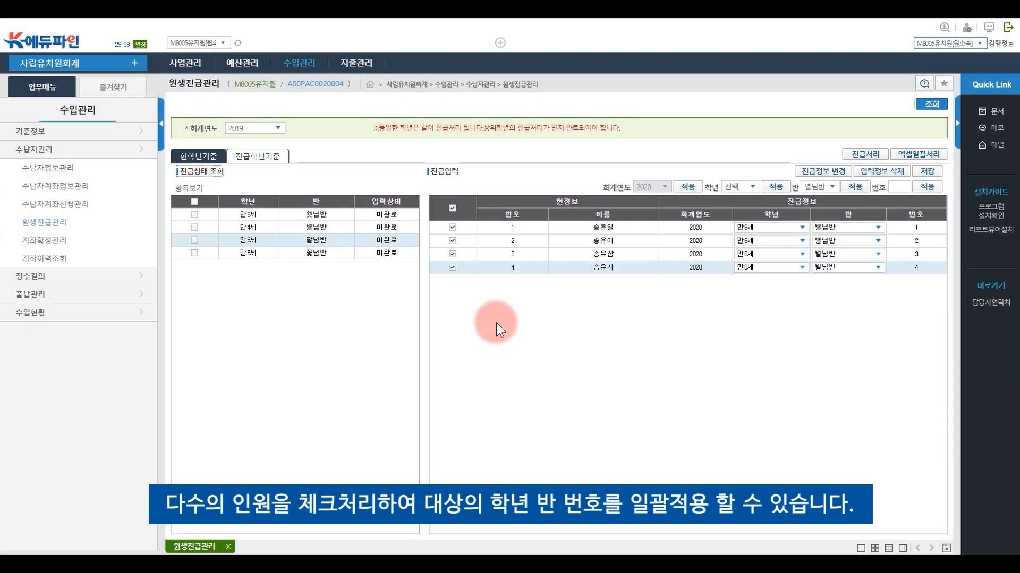
{"action": "left_click", "coordinate": [899, 186]}
{"action": "type", "text": "1"}
{"action": "left_click", "coordinate": [924, 188]}
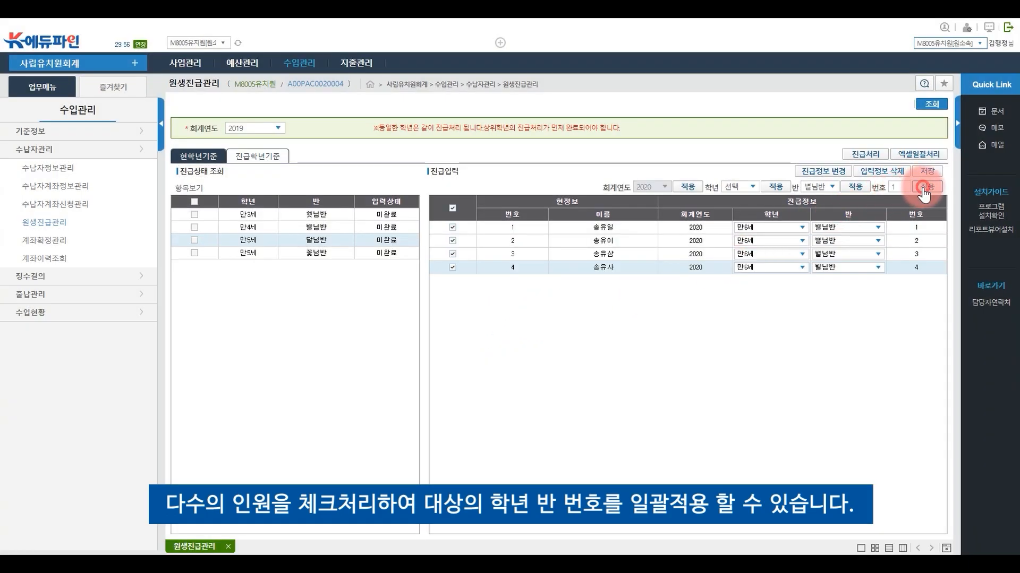
{"action": "left_click", "coordinate": [493, 322]}
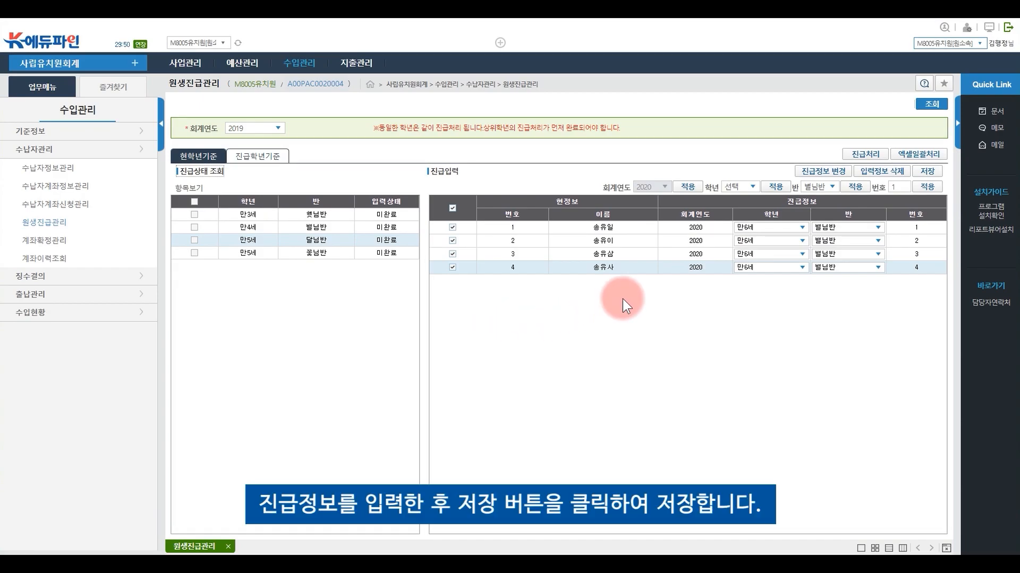
Step: Save the promotion information and confirm
{"action": "left_click", "coordinate": [927, 171]}
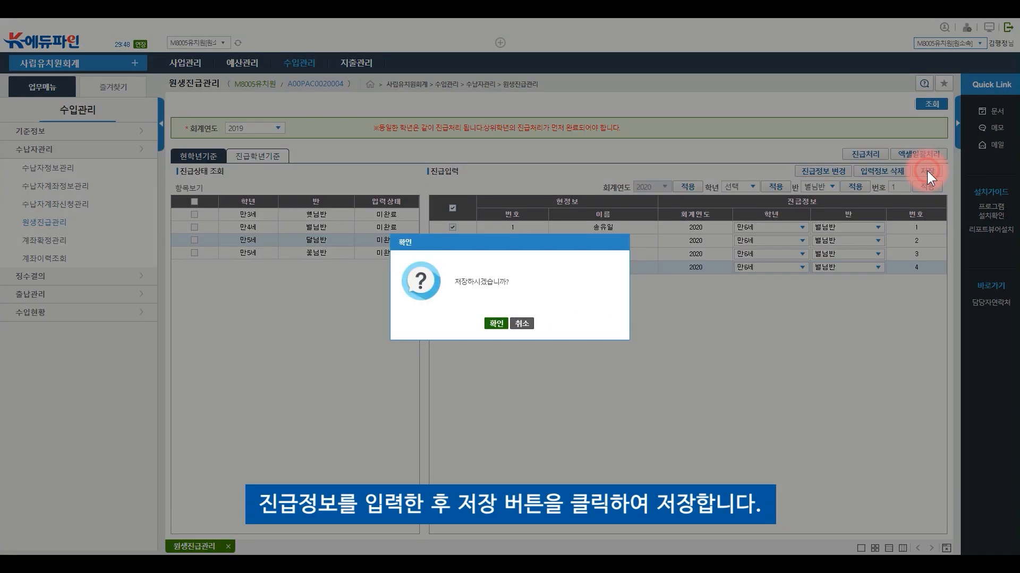
{"action": "left_click", "coordinate": [496, 324]}
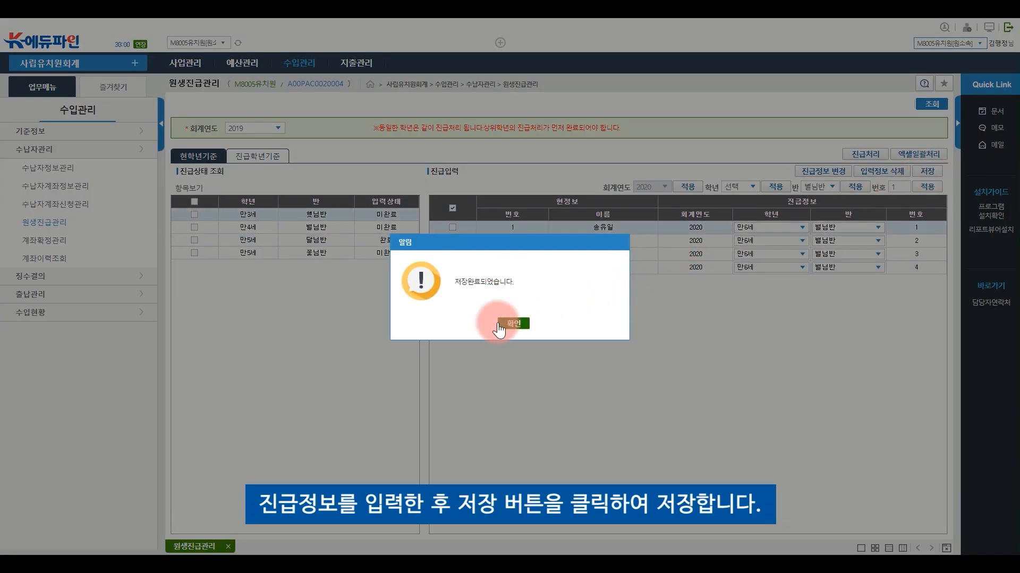
{"action": "left_click", "coordinate": [514, 323]}
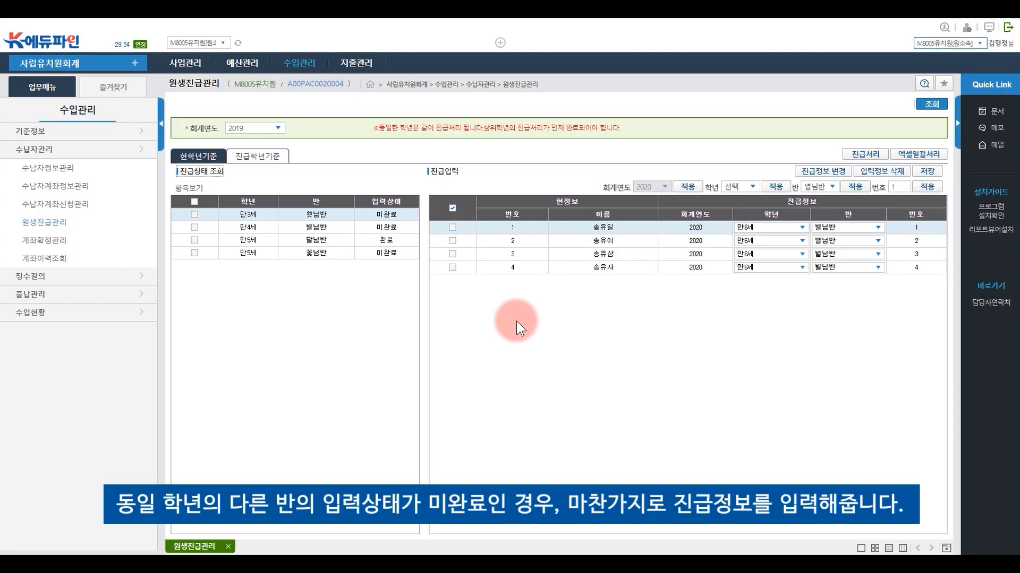
Step: Batch-assign all four 만5세 꽃님반 students to class 꽃님반 with numbers 1–4
{"action": "left_click", "coordinate": [388, 256]}
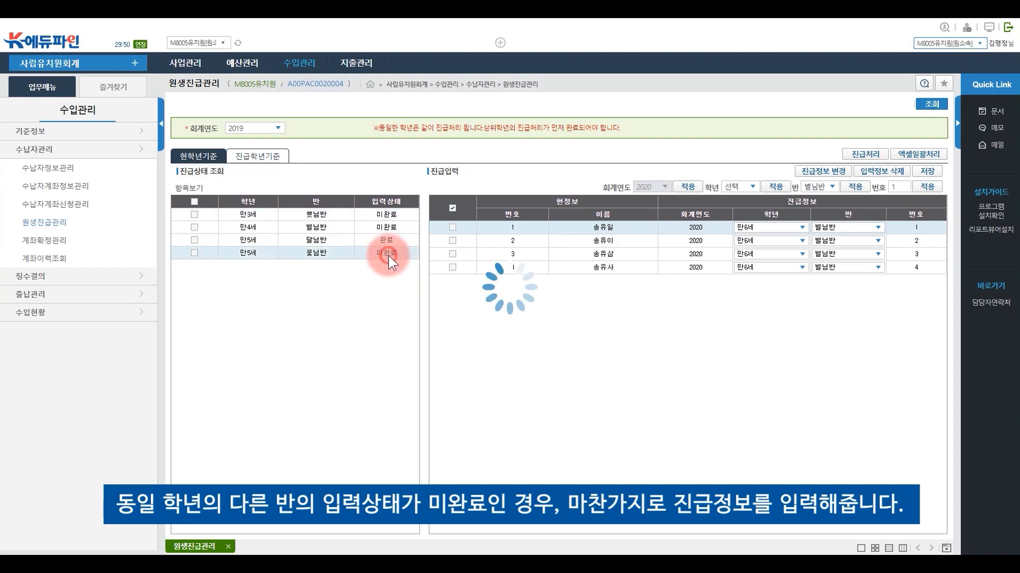
{"action": "left_click", "coordinate": [452, 208]}
{"action": "left_click", "coordinate": [816, 187]}
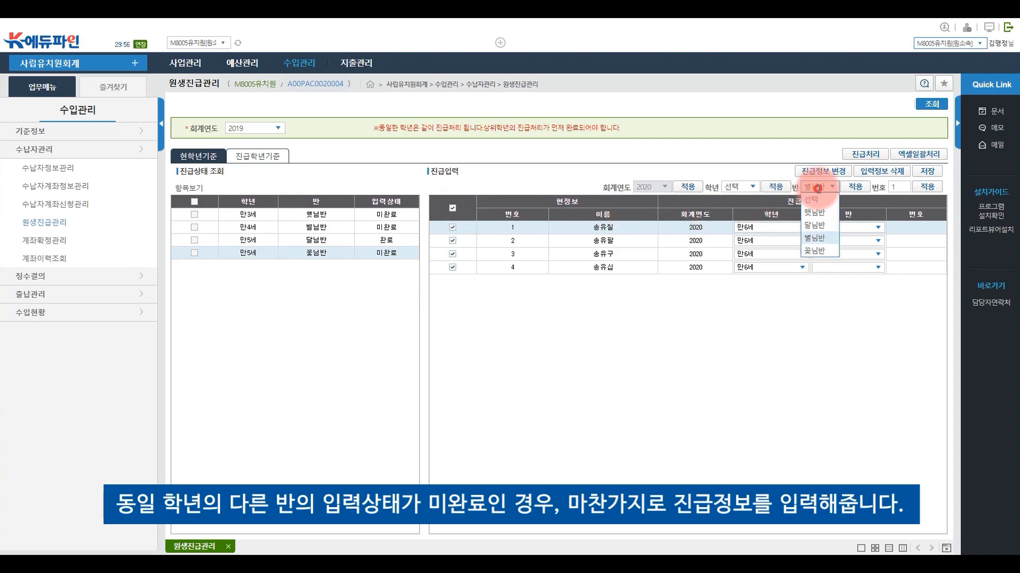
{"action": "left_click", "coordinate": [820, 246]}
{"action": "left_click", "coordinate": [852, 191]}
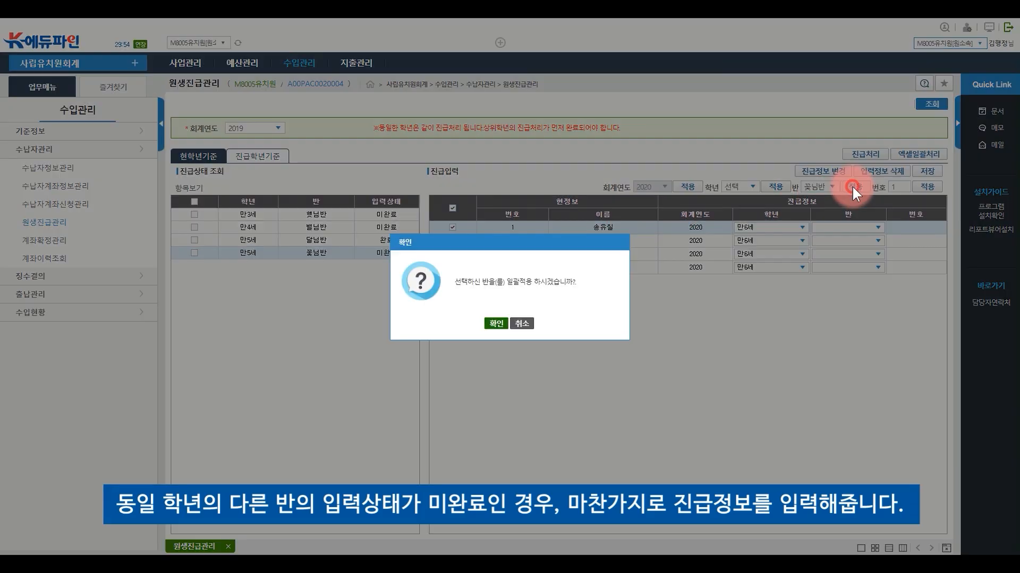
{"action": "left_click", "coordinate": [494, 321]}
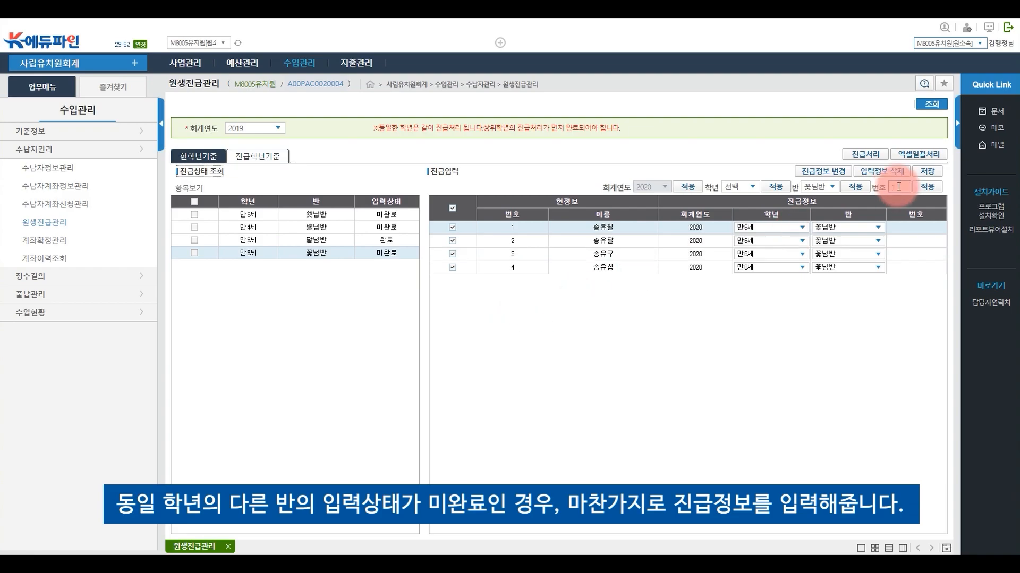
{"action": "left_click", "coordinate": [926, 187]}
{"action": "left_click", "coordinate": [494, 323]}
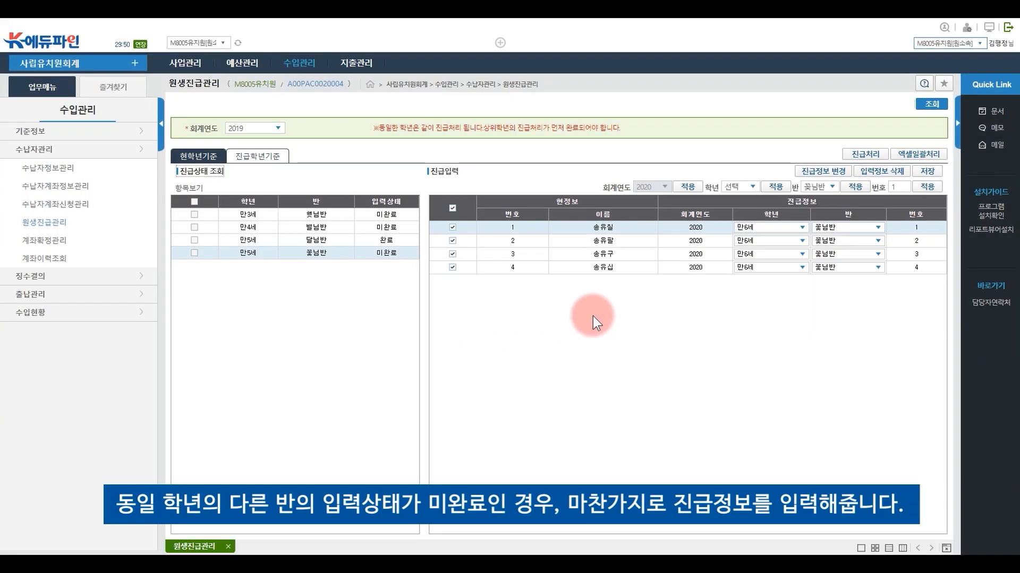
Step: Save the promotion details and confirm
{"action": "left_click", "coordinate": [926, 171]}
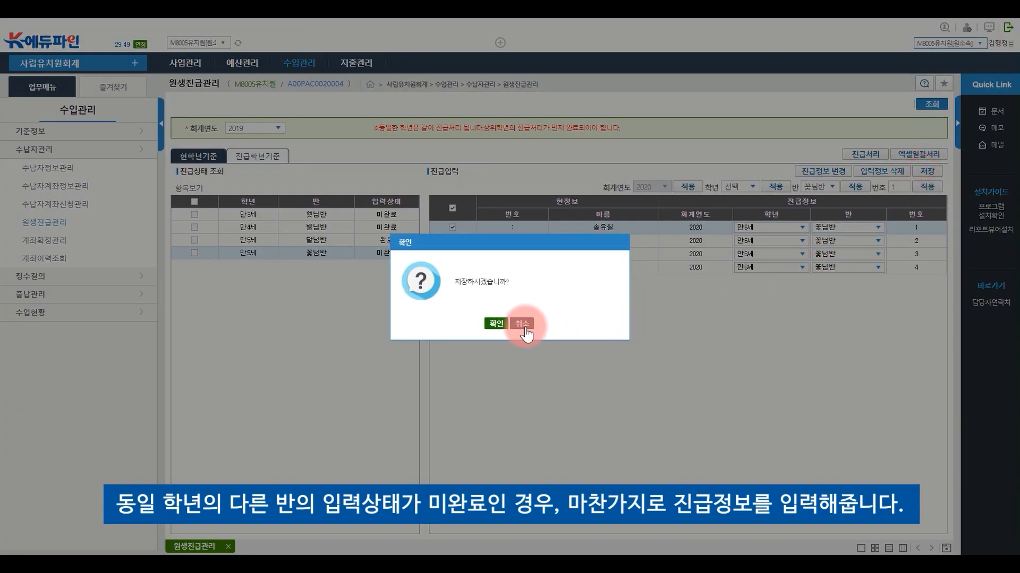
{"action": "left_click", "coordinate": [496, 324]}
{"action": "left_click", "coordinate": [505, 321]}
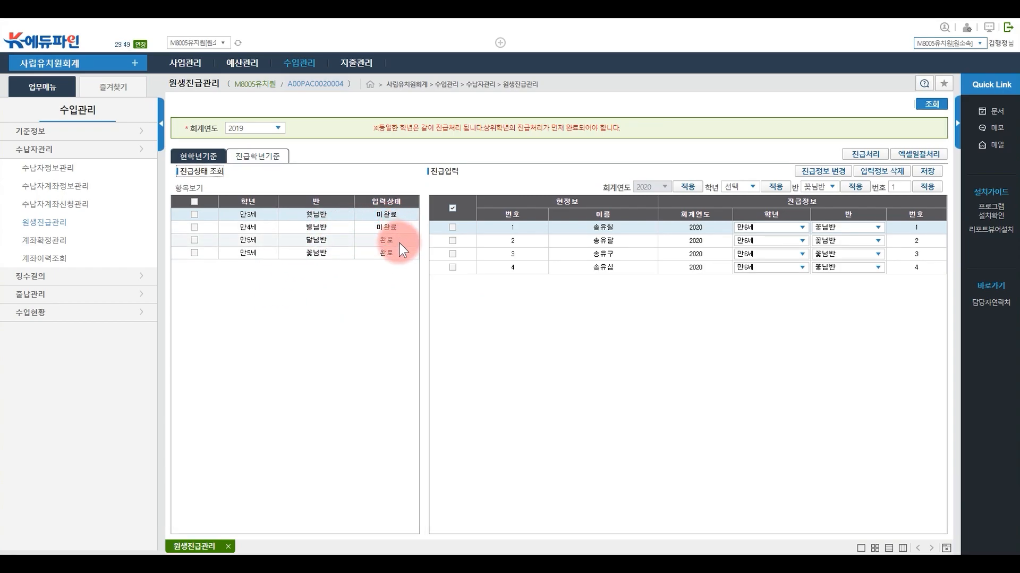
Step: Run 진급처리 on the checked 만5세 달님반 and 꽃님반 classes
{"action": "left_click", "coordinate": [195, 240]}
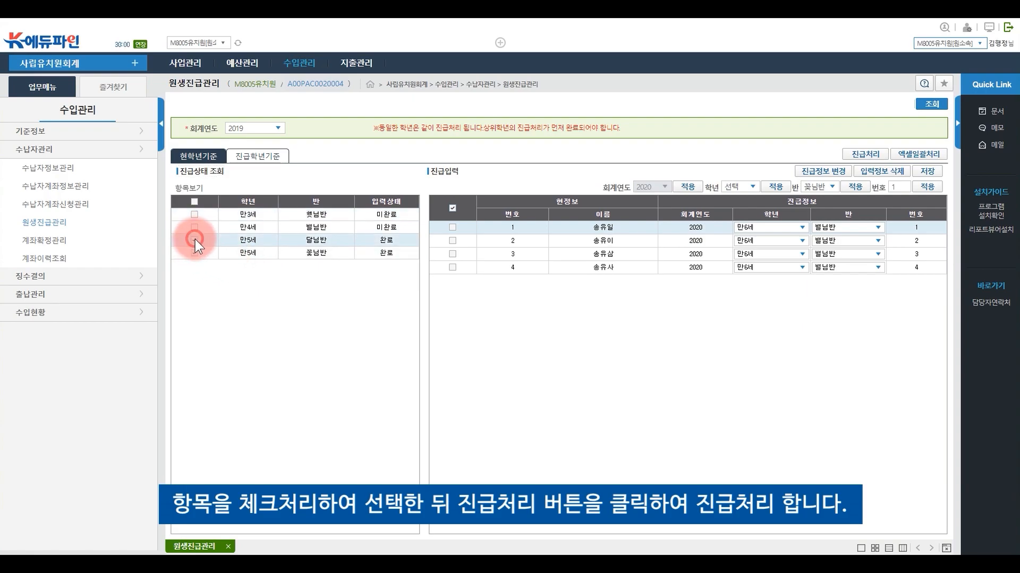
{"action": "left_click", "coordinate": [244, 252]}
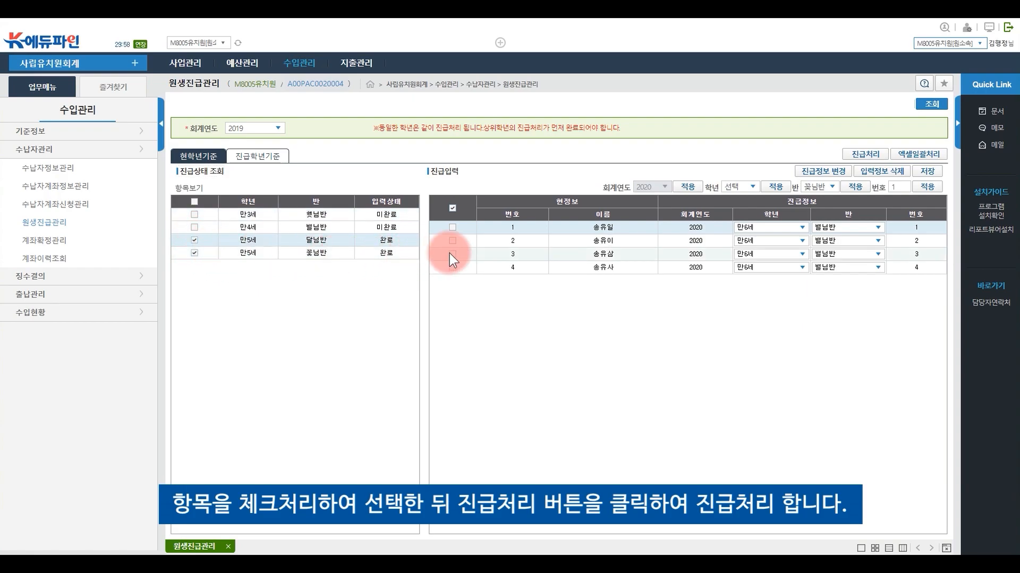
{"action": "left_click", "coordinate": [858, 155]}
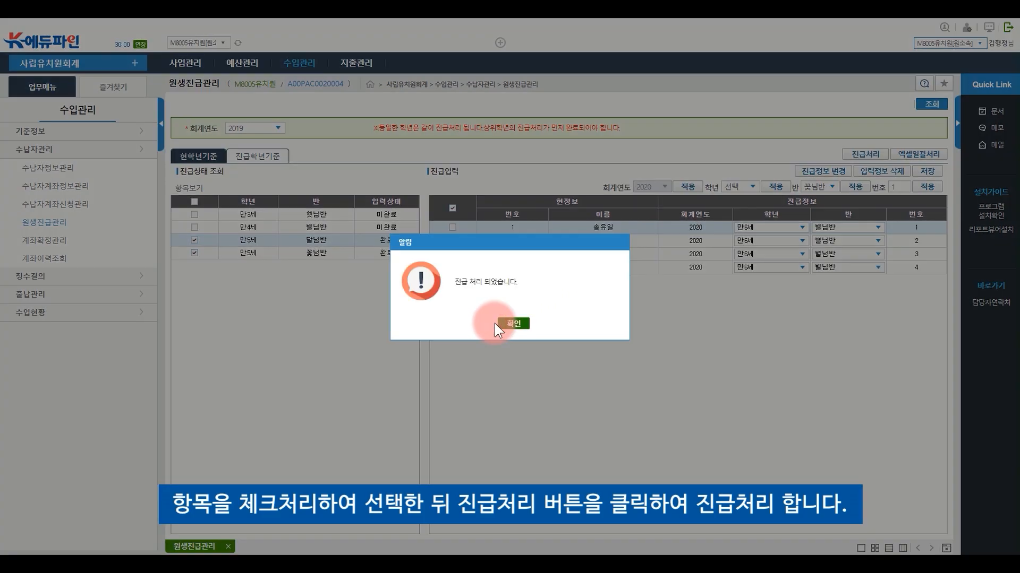
{"action": "left_click", "coordinate": [514, 324]}
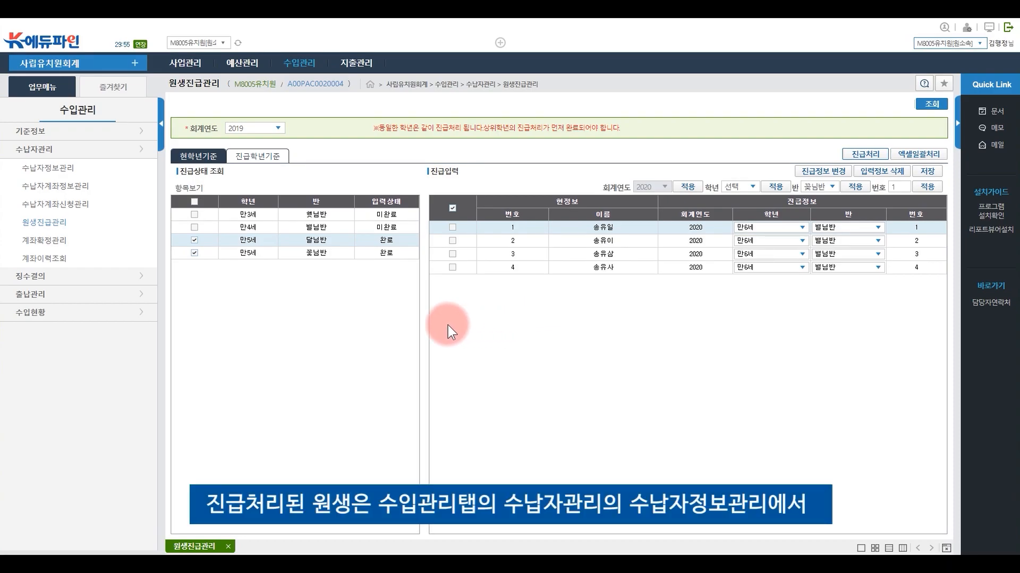
Step: Look up the 2020 student list in 수납자정보관리
{"action": "left_click", "coordinate": [299, 65]}
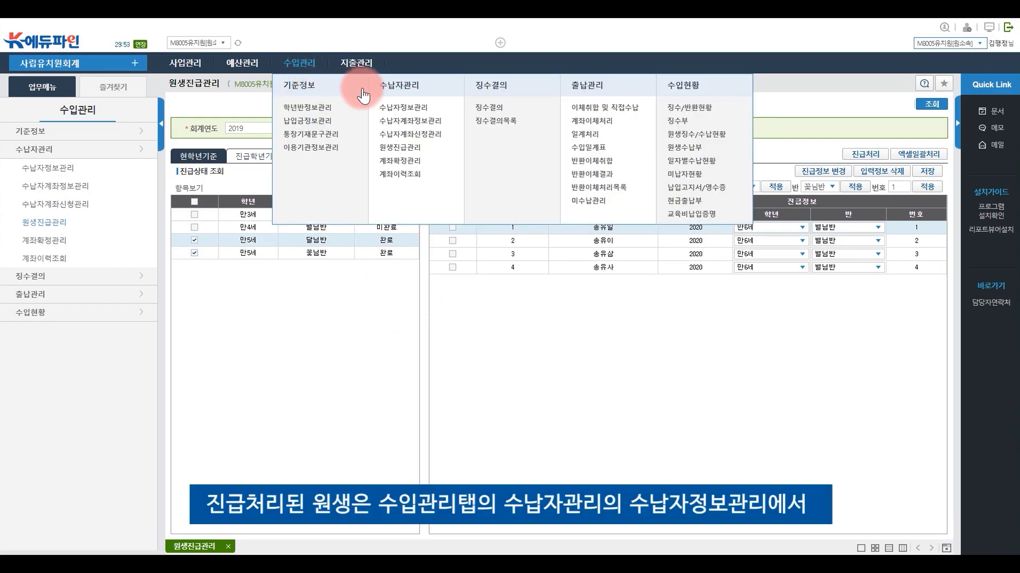
{"action": "left_click", "coordinate": [425, 108]}
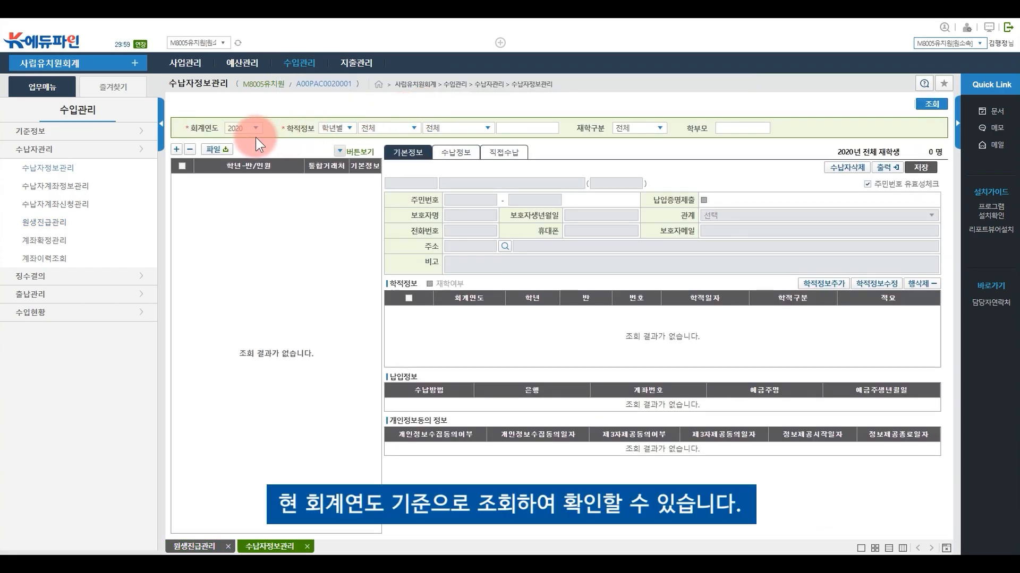
{"action": "left_click", "coordinate": [926, 107]}
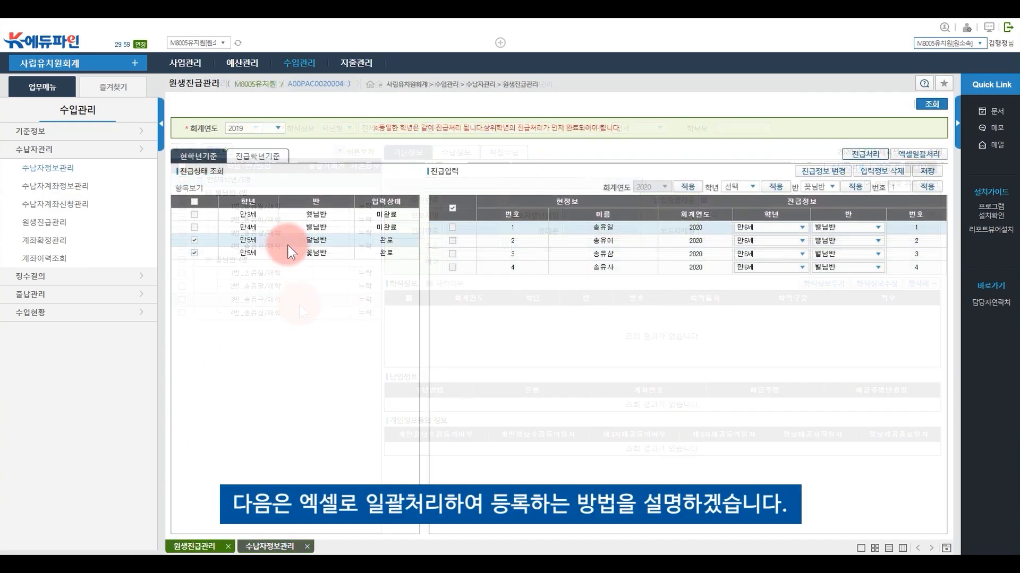
Step: Uncheck the promoted 만5세 classes and show the 만4세 별님반 students
{"action": "left_click", "coordinate": [195, 241]}
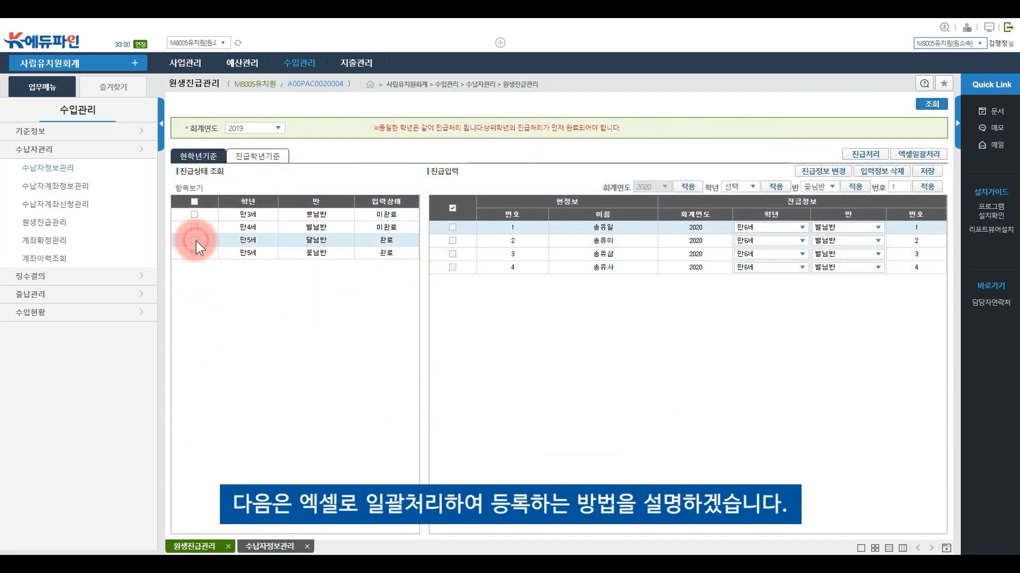
{"action": "left_click", "coordinate": [316, 228]}
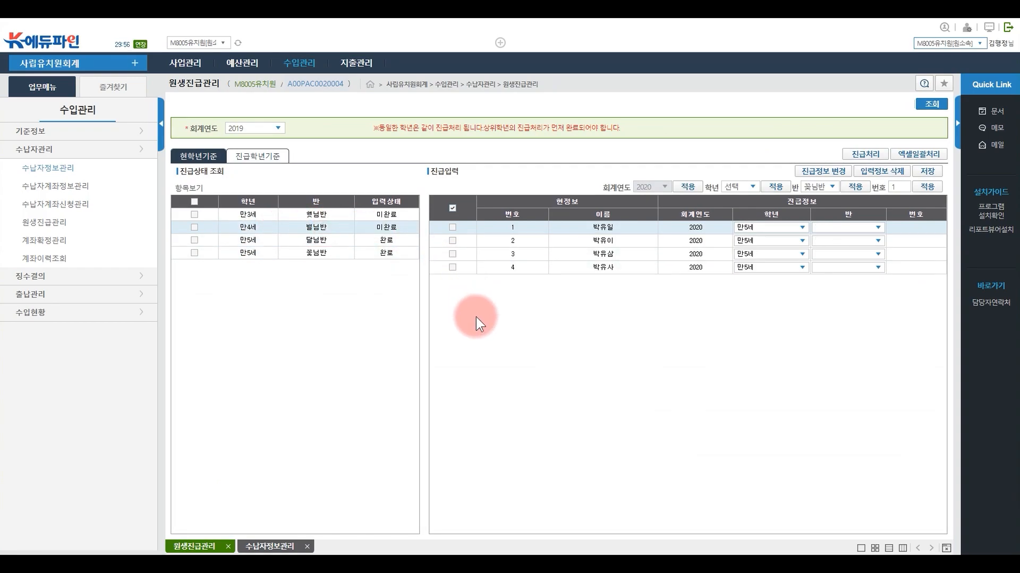
{"action": "left_click", "coordinate": [917, 154]}
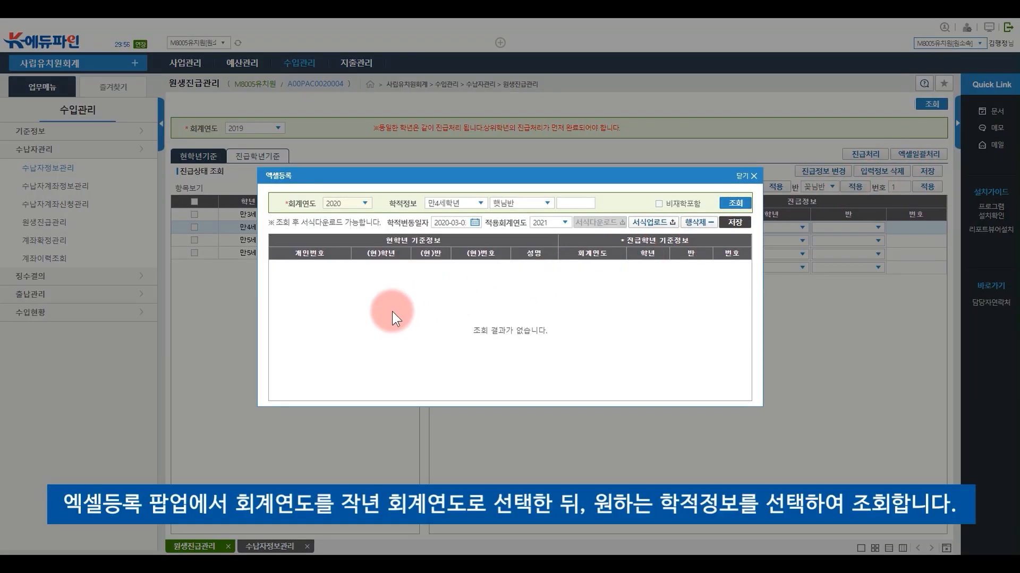
Step: Look up 2019 만4세학년 students in the Excel form and download the template
{"action": "left_click", "coordinate": [366, 202]}
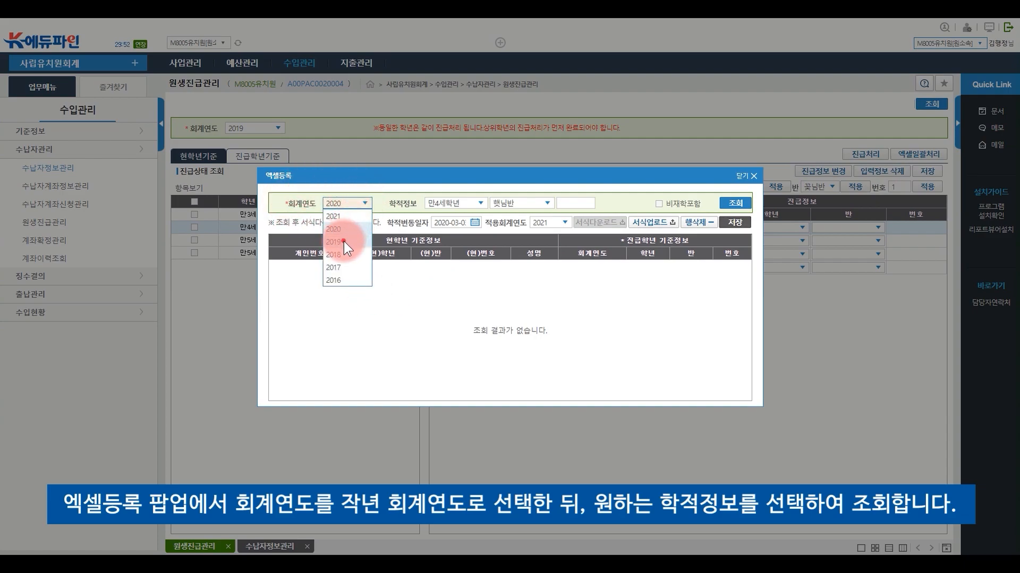
{"action": "left_click", "coordinate": [343, 241]}
{"action": "left_click", "coordinate": [480, 204]}
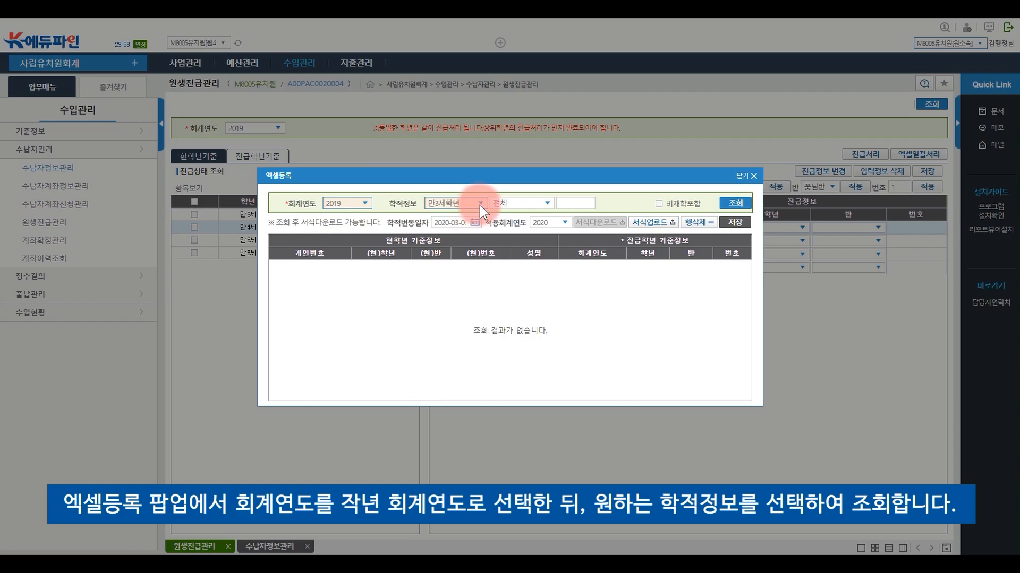
{"action": "left_click", "coordinate": [469, 224]}
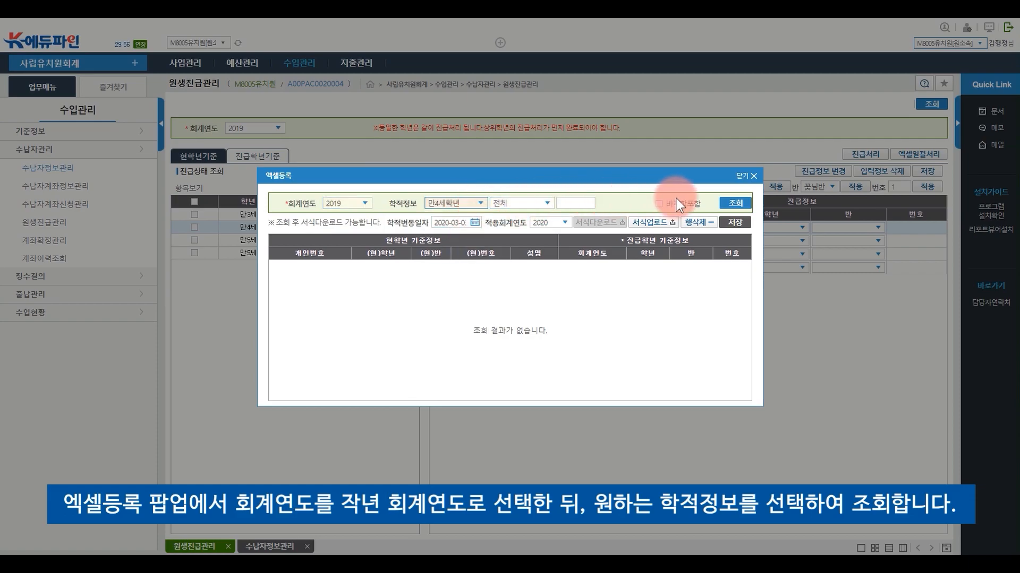
{"action": "left_click", "coordinate": [737, 205]}
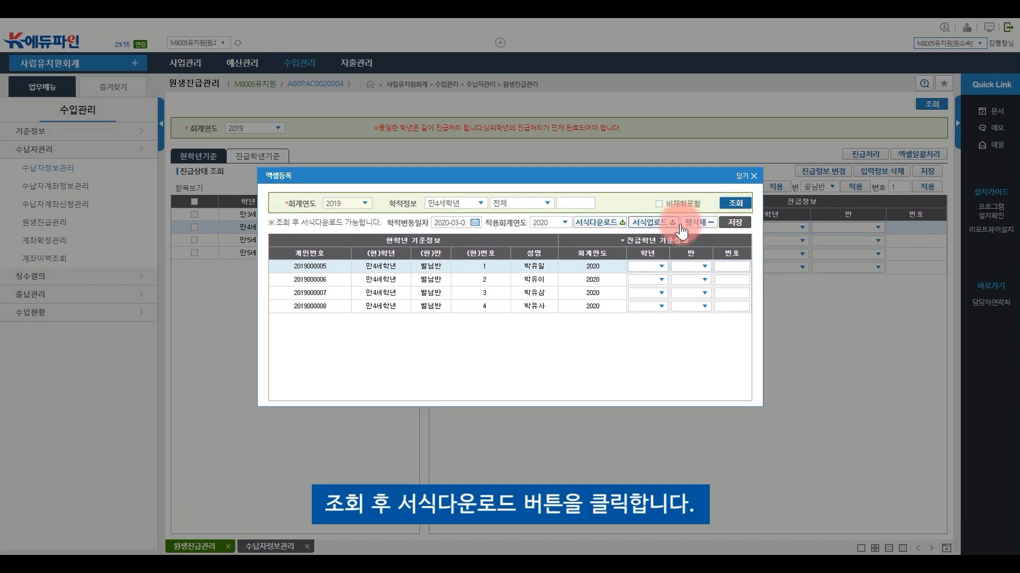
{"action": "left_click", "coordinate": [604, 226]}
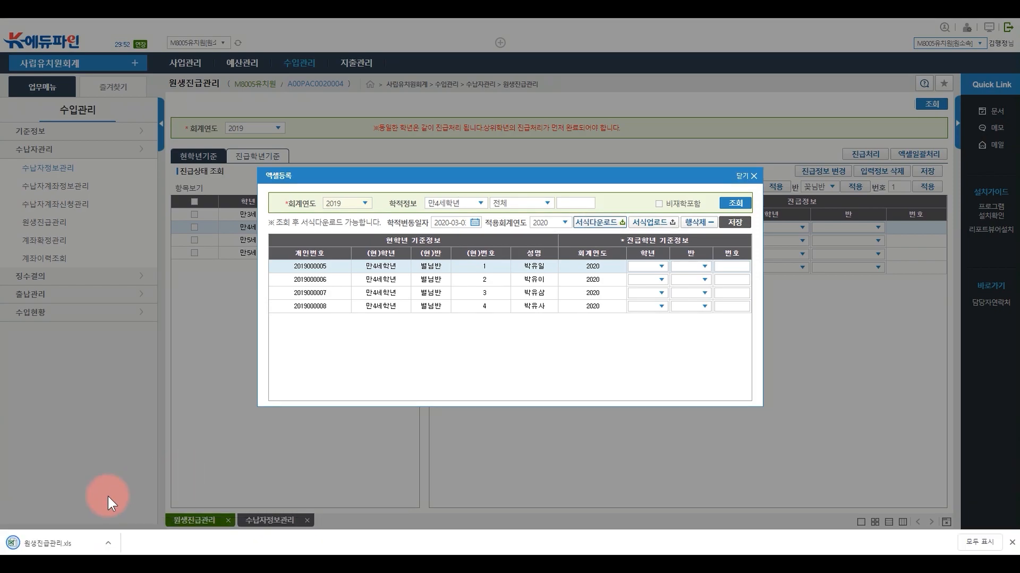
Step: Paste 만5세, 별님반 and numbers 1–4 into I3:K6 of the 원생진급관리 template
{"action": "left_click", "coordinate": [53, 545]}
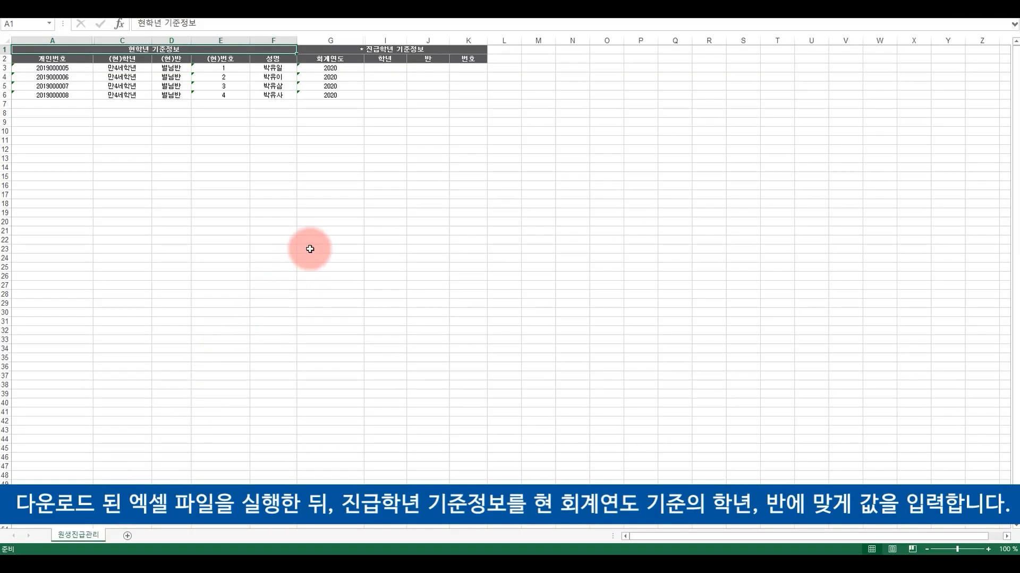
{"action": "left_click", "coordinate": [389, 69]}
{"action": "type", "text": "만5세\t별님반\t1 만5세\t별님반\t2 만5세\t별님반\t3 만5세\t별님반\t4"}
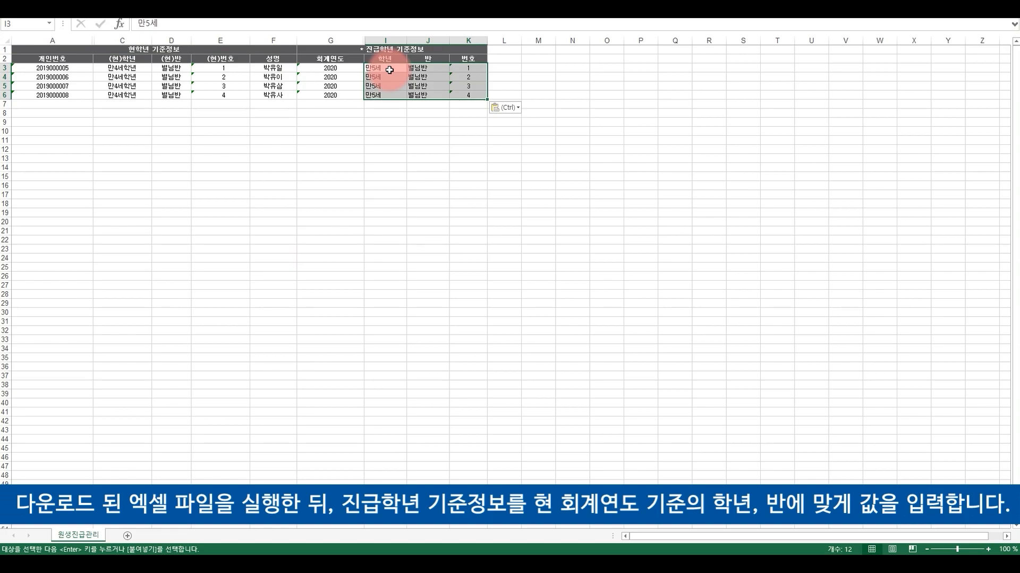
{"action": "left_click", "coordinate": [358, 114]}
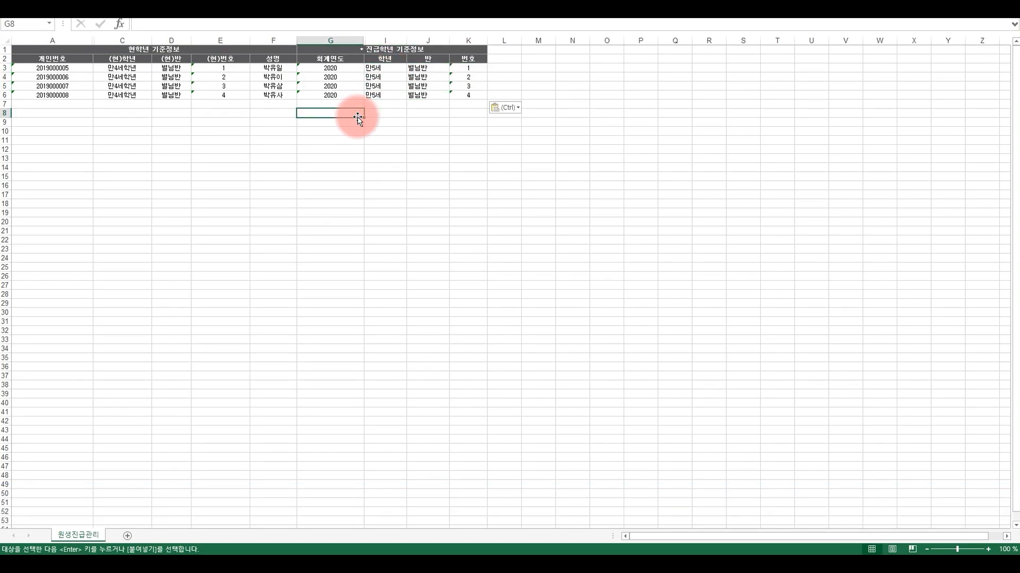
{"action": "key", "text": "Escape"}
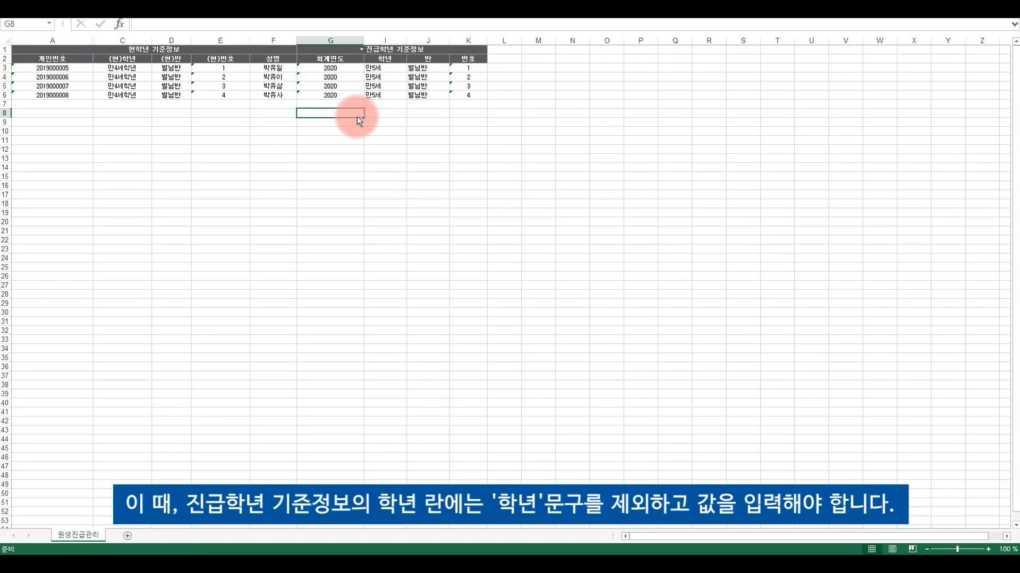
{"action": "left_click_drag", "start_coordinate": [389, 68], "coordinate": [387, 94]}
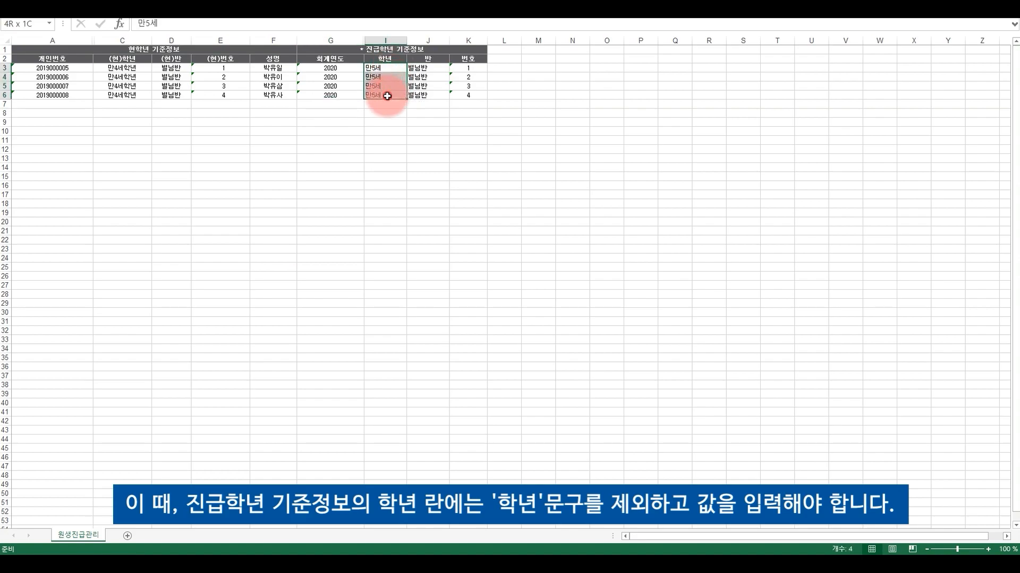
{"action": "left_click_drag", "start_coordinate": [122, 68], "coordinate": [127, 95]}
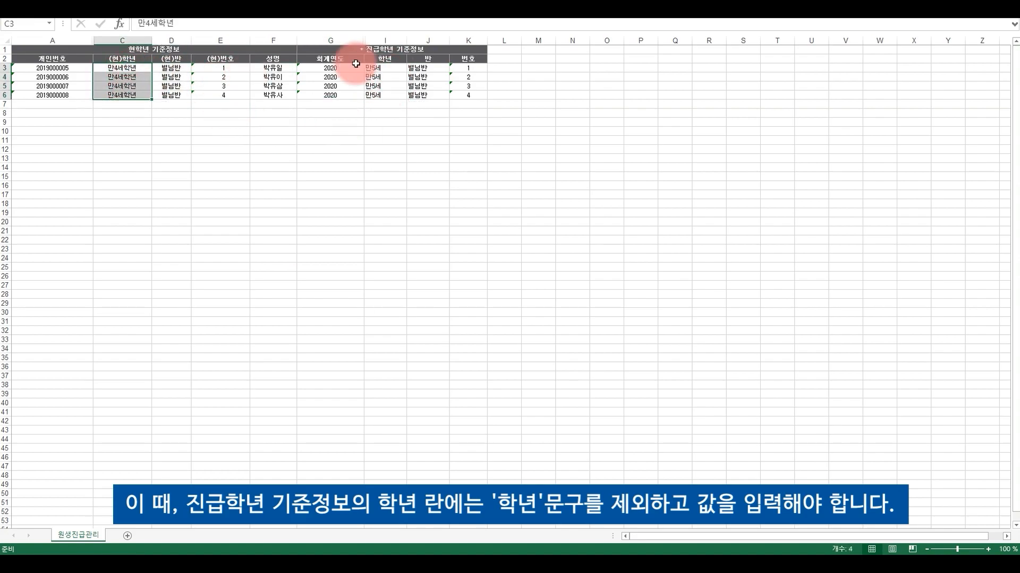
{"action": "left_click_drag", "start_coordinate": [380, 67], "coordinate": [380, 96]}
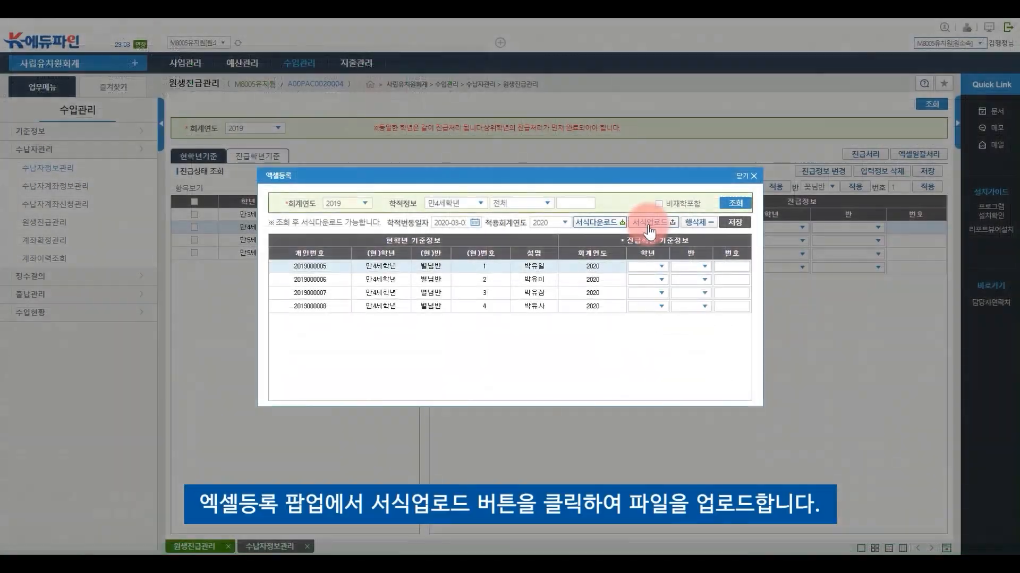
Step: Upload the filled 원생진급관리.xls, save the promotions, and refresh 수납자정보관리 for 2020
{"action": "left_click", "coordinate": [648, 229]}
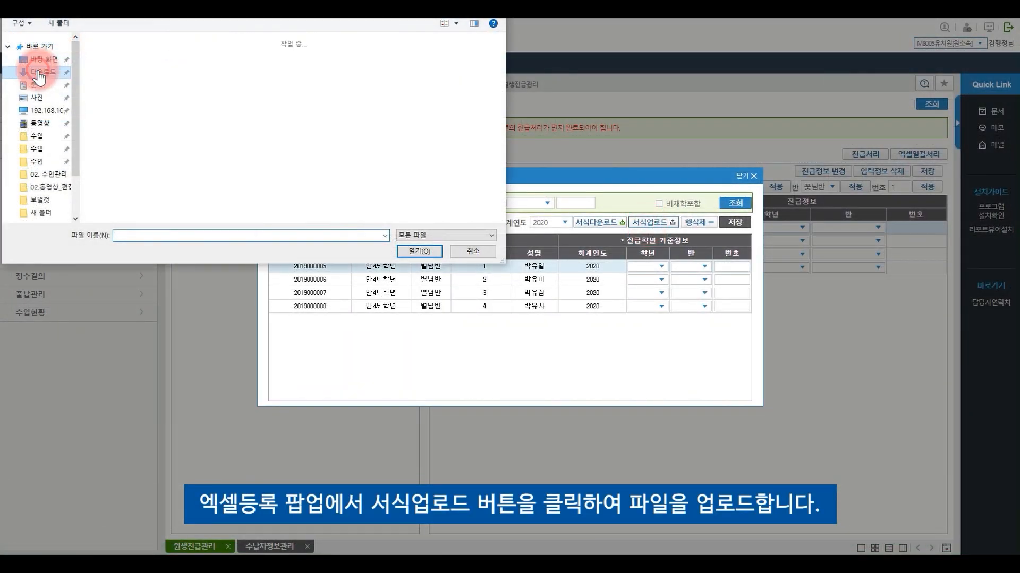
{"action": "double_click", "coordinate": [109, 65]}
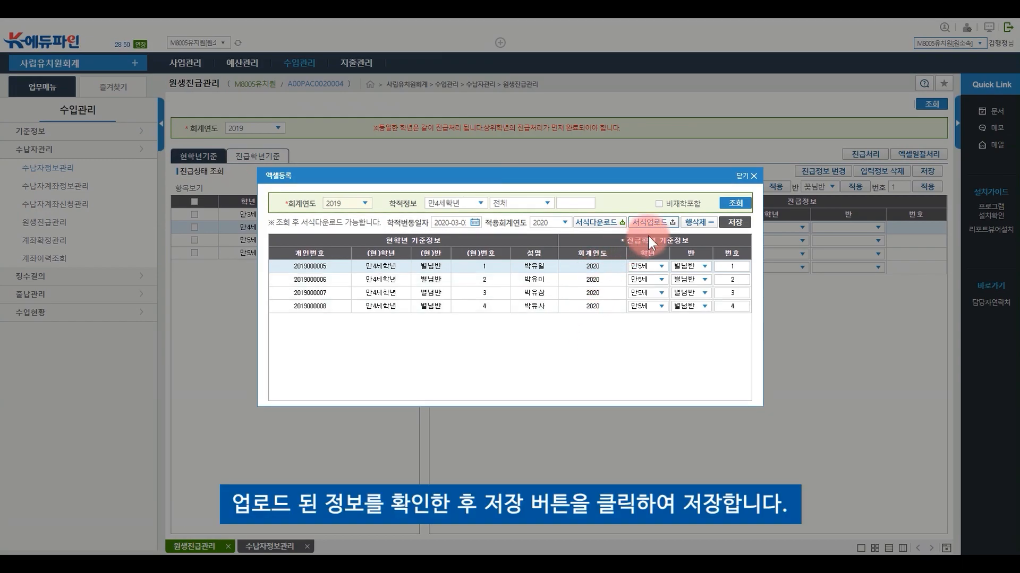
{"action": "left_click", "coordinate": [736, 223]}
{"action": "left_click", "coordinate": [494, 323]}
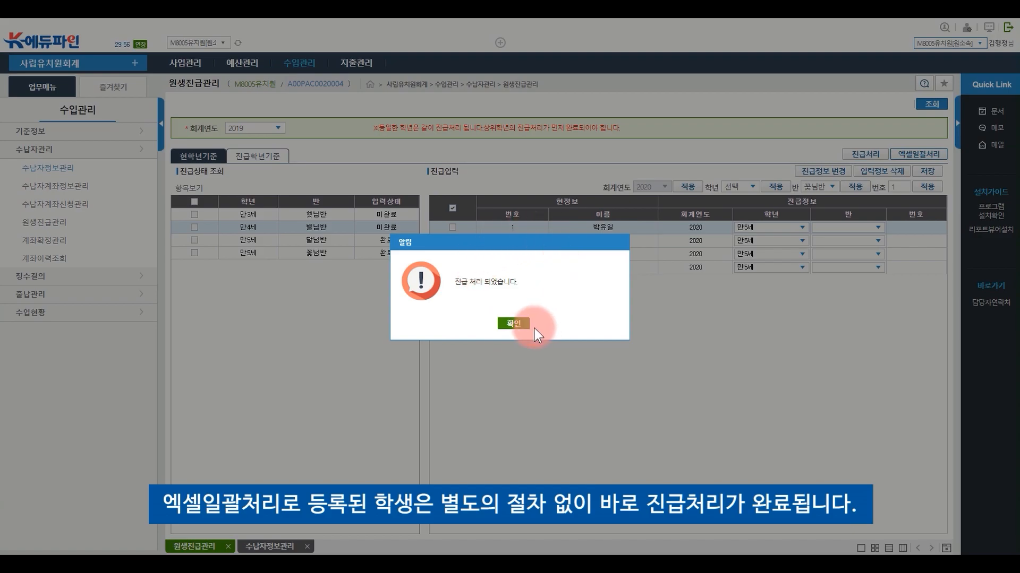
{"action": "left_click", "coordinate": [513, 324]}
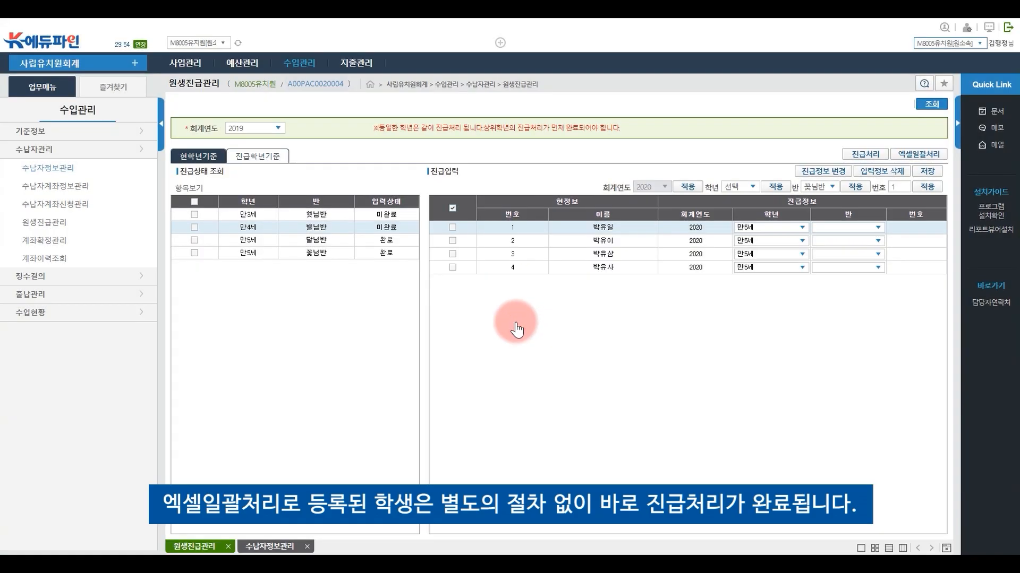
{"action": "left_click", "coordinate": [284, 547]}
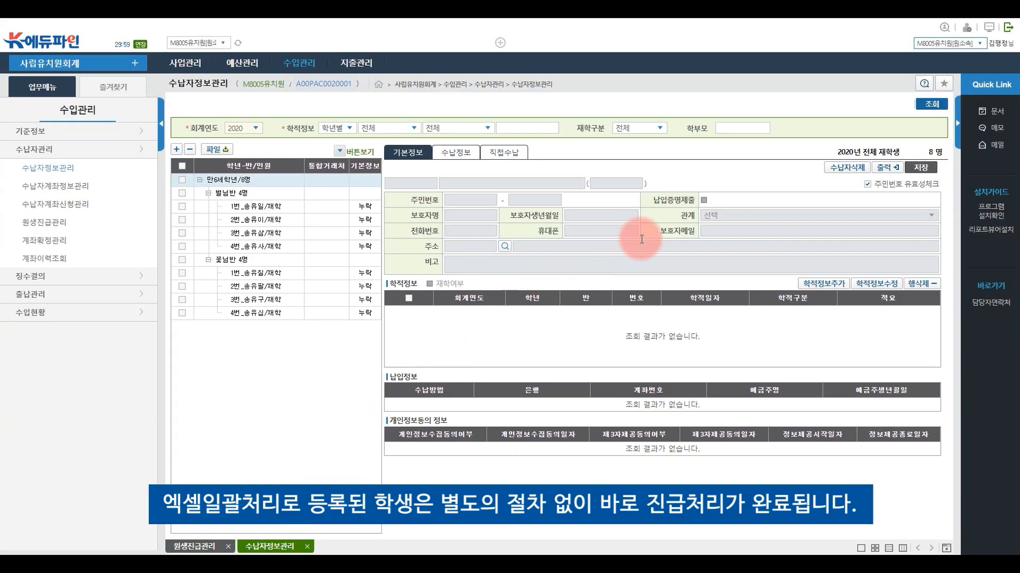
{"action": "left_click", "coordinate": [934, 106]}
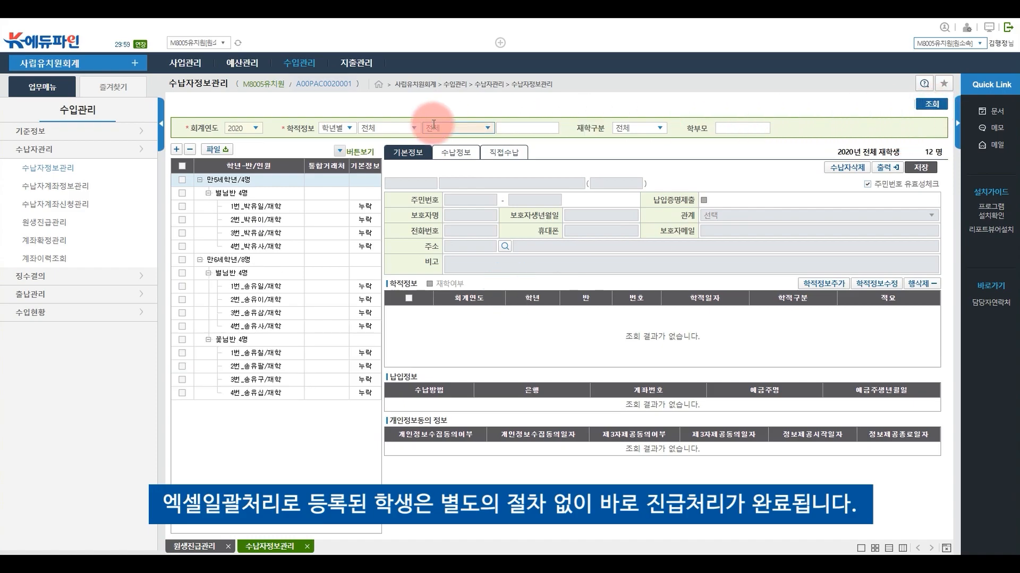